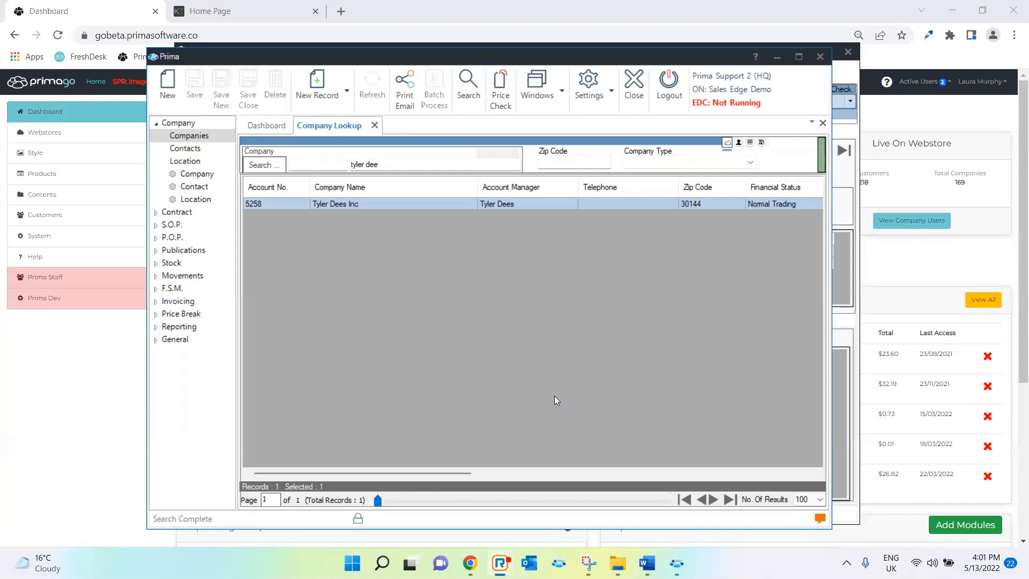
left_click(61, 553)
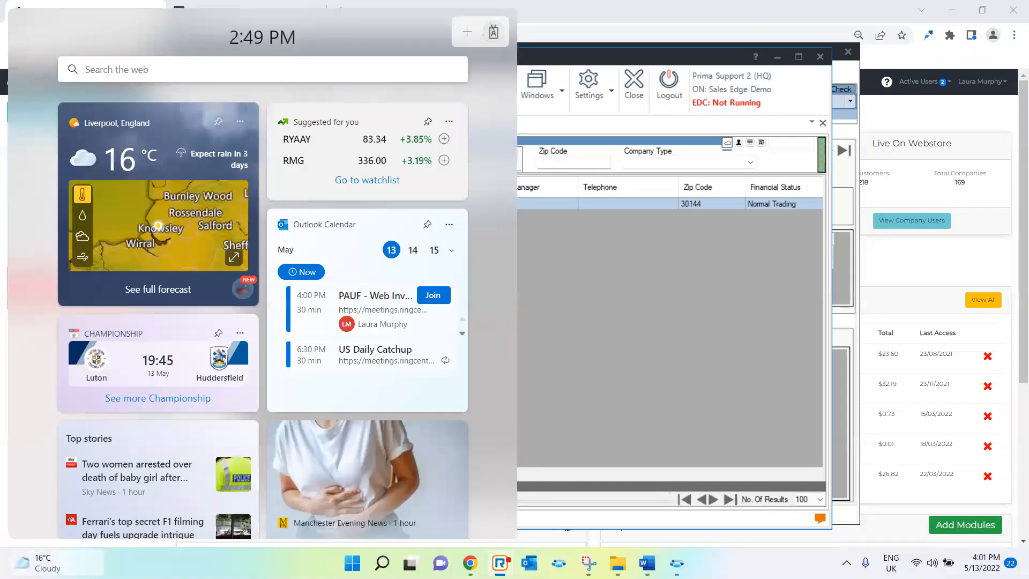
left_click(573, 456)
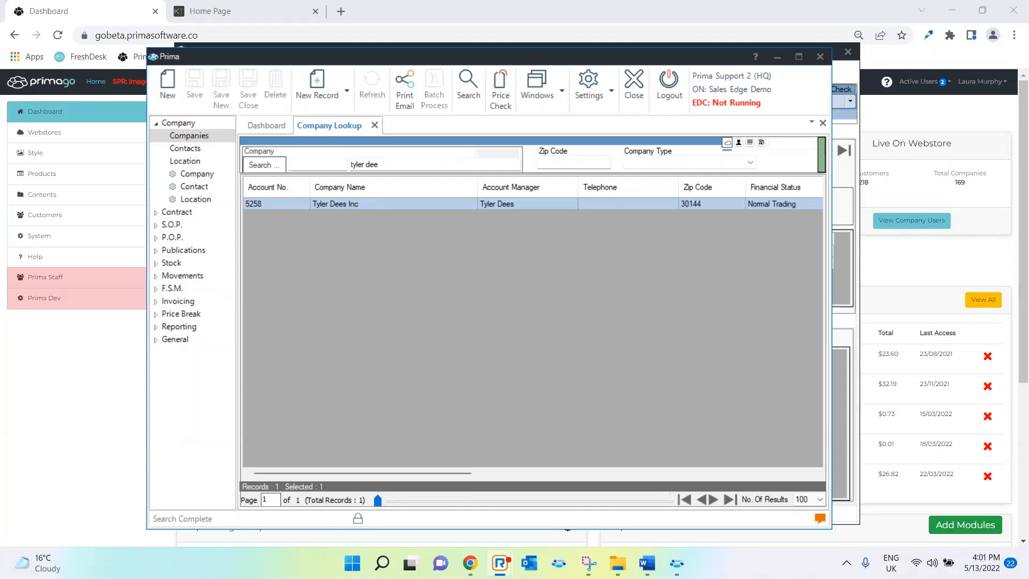
- Open the listed company's record and view the web access settings of its Accountant contact
double_click(352, 204)
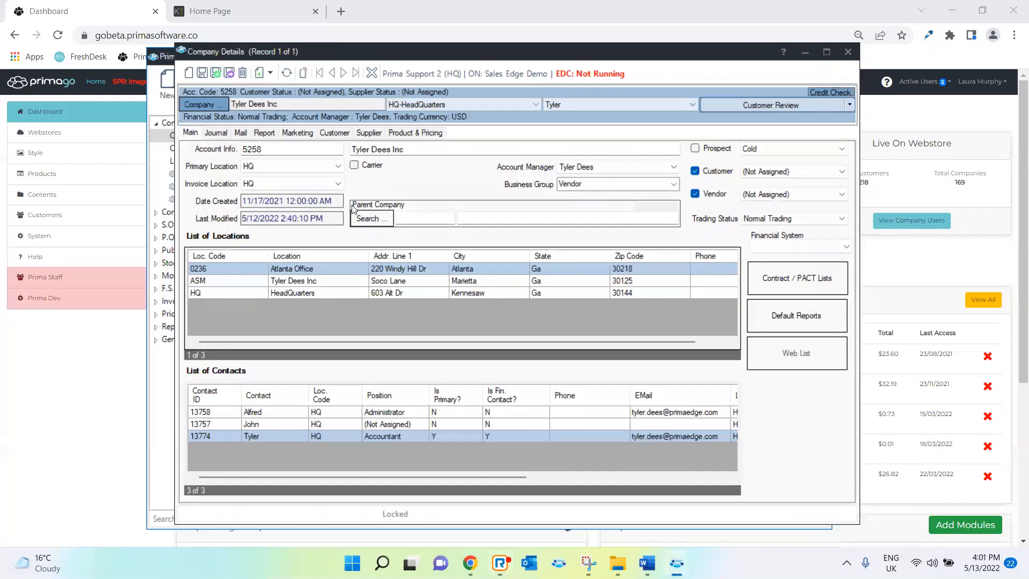
double_click(263, 436)
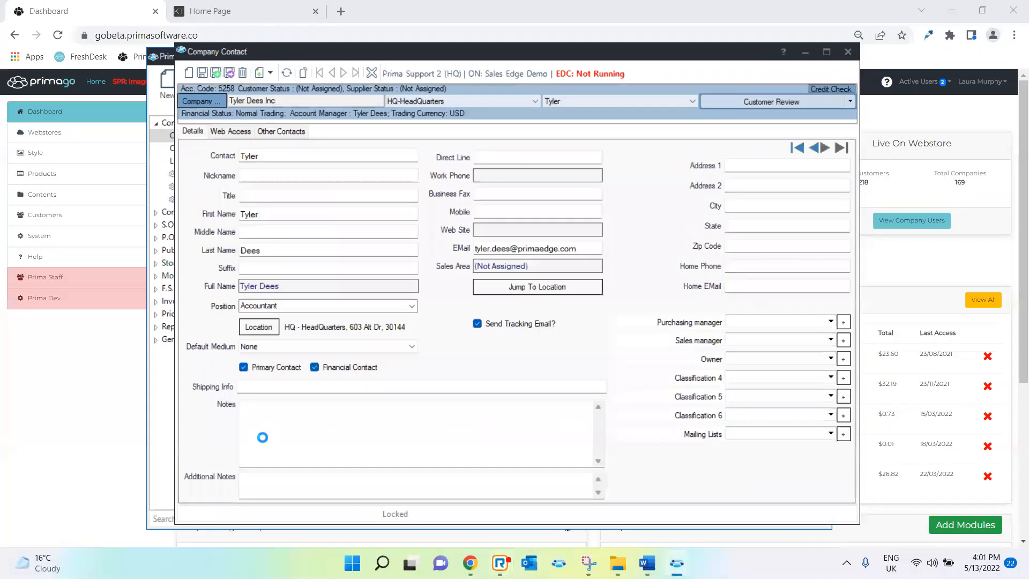
left_click(234, 133)
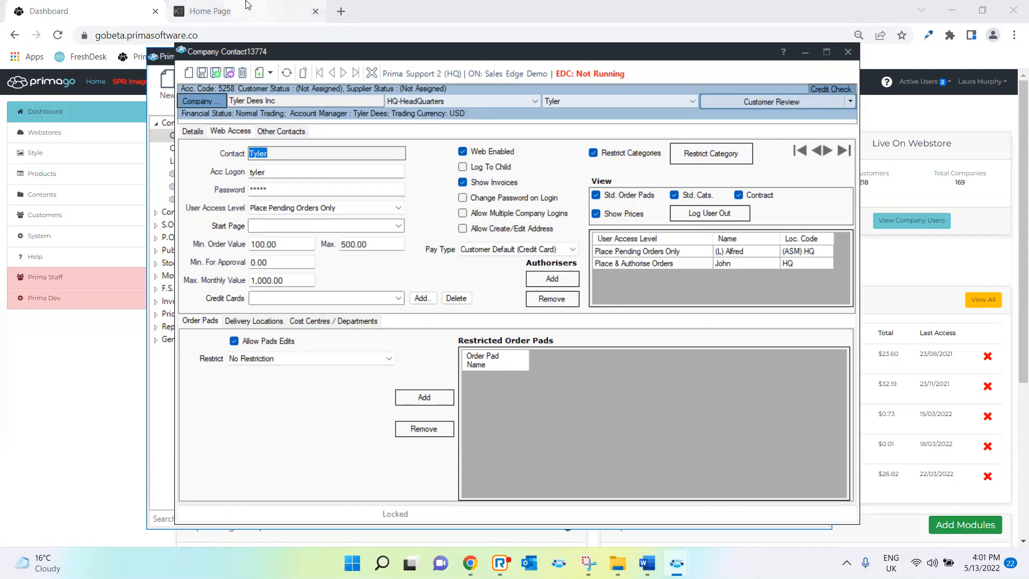
- Switch to the webstore home page in the browser and open the invoice list from the account dashboard
left_click(247, 6)
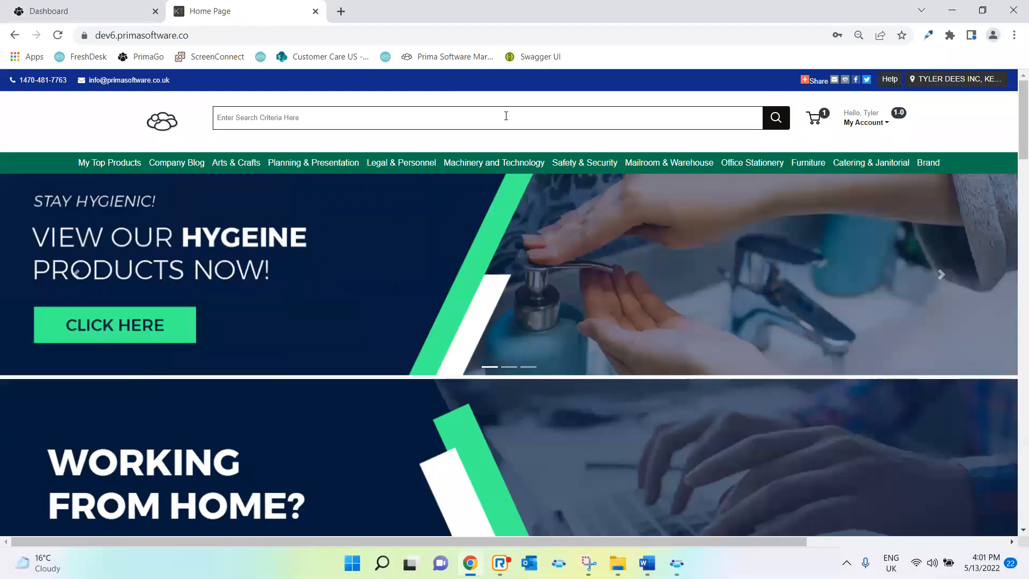
left_click(872, 124)
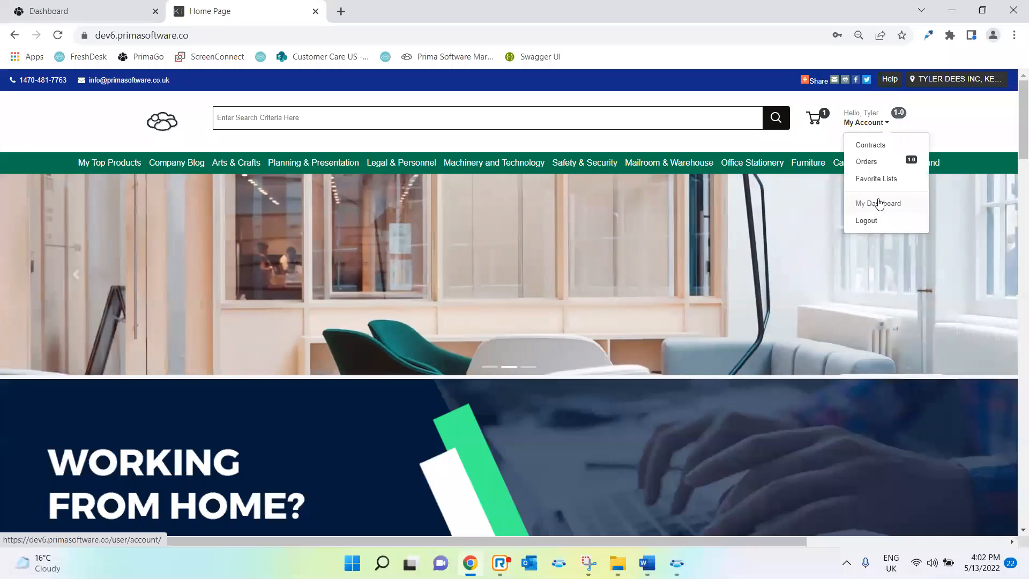
left_click(879, 203)
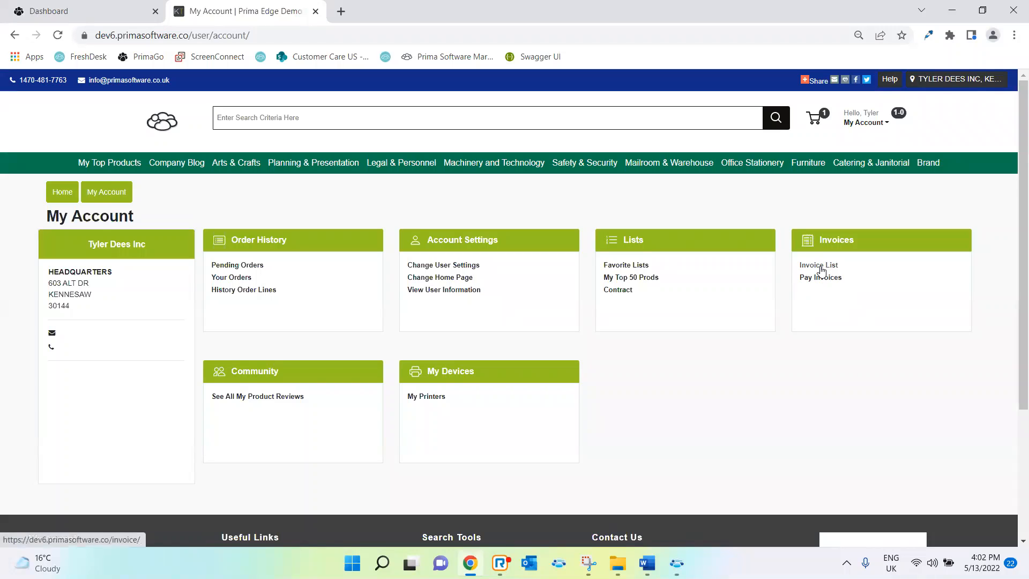
left_click(821, 268)
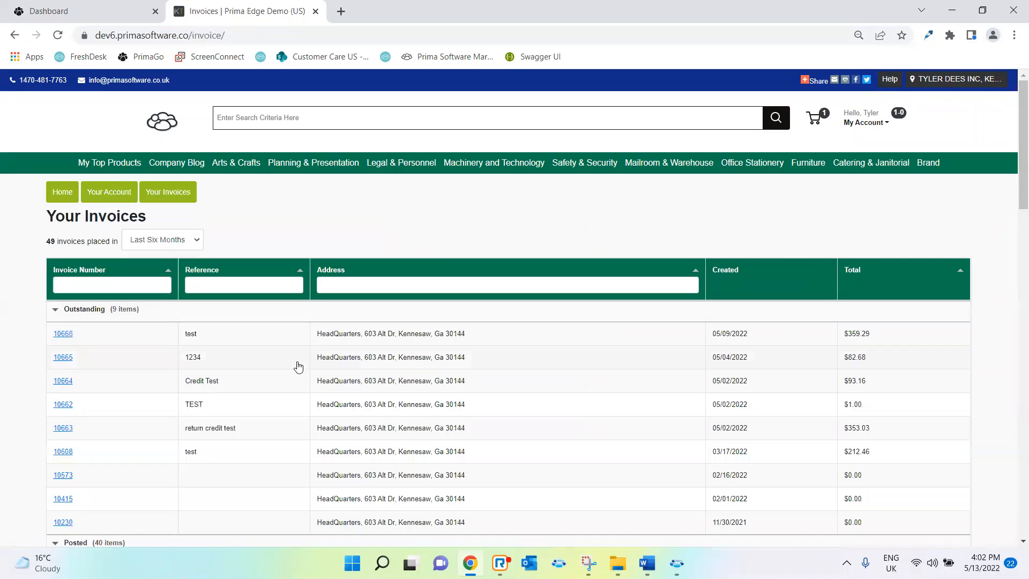
- Open the outstanding invoice created 05/09/2022 and review its order summary and line items
scroll(157, 418, "down", 1)
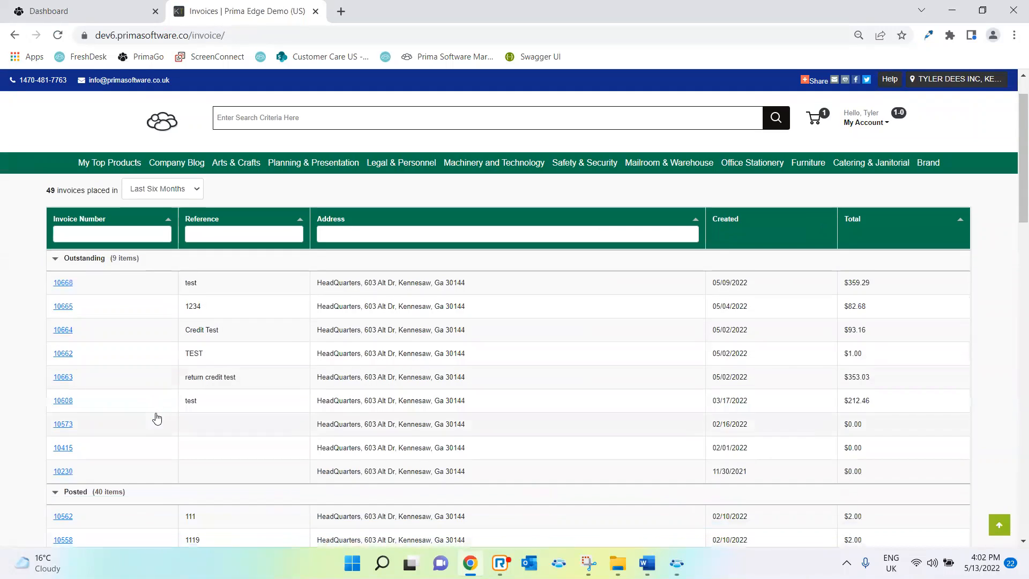
left_click(63, 283)
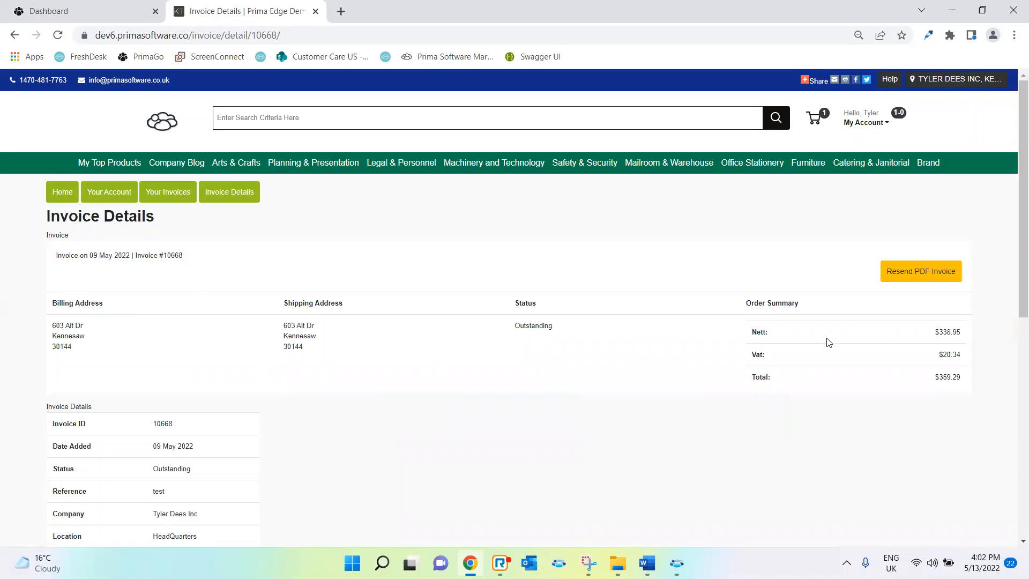
scroll(829, 340, "down", 1)
scroll(829, 340, "down", 1)
scroll(829, 341, "up", 1)
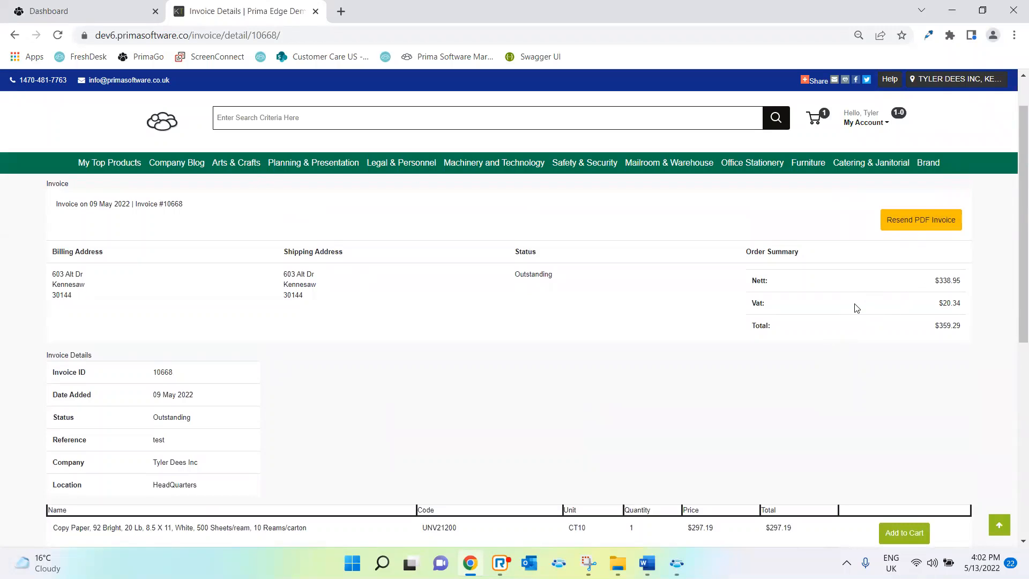
scroll(882, 268, "down", 5)
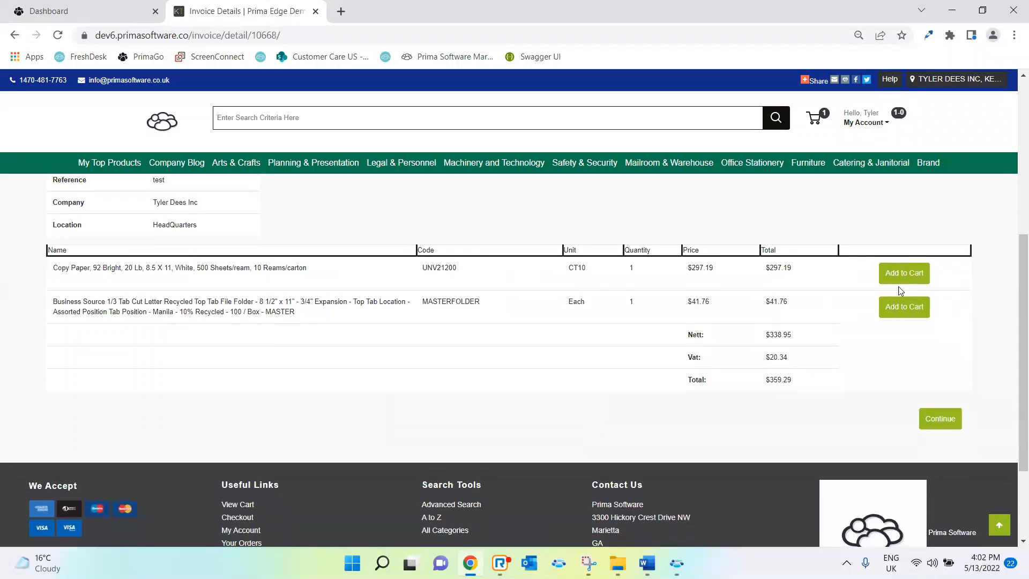
- Return to the account dashboard and open the list of invoices that can be paid
left_click(858, 130)
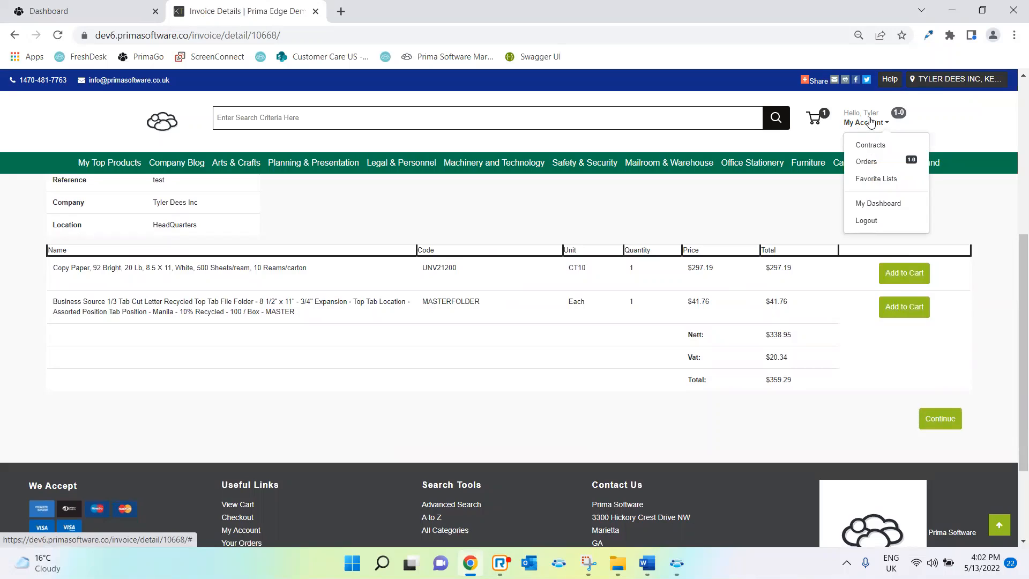
left_click(877, 204)
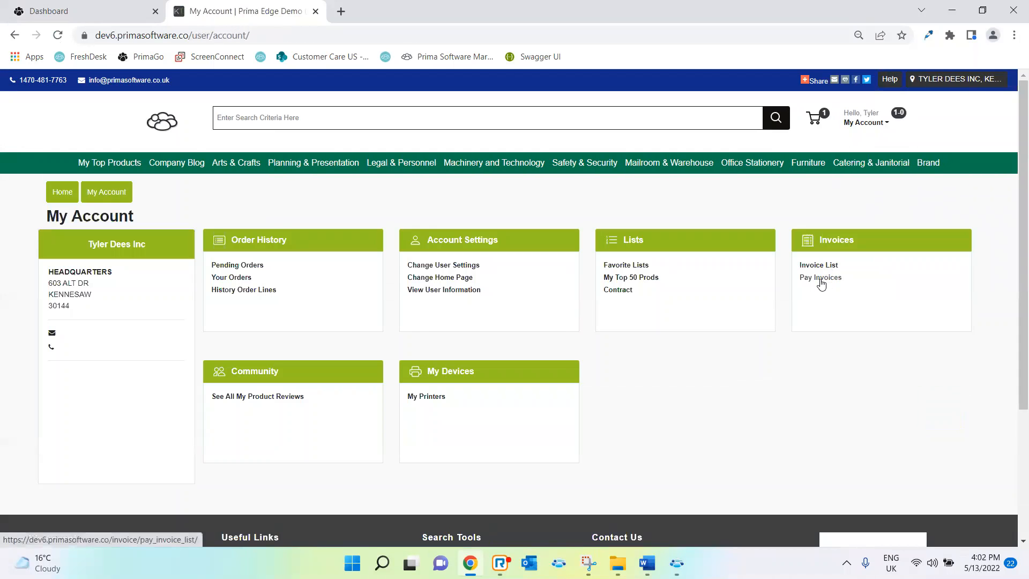
left_click(821, 279)
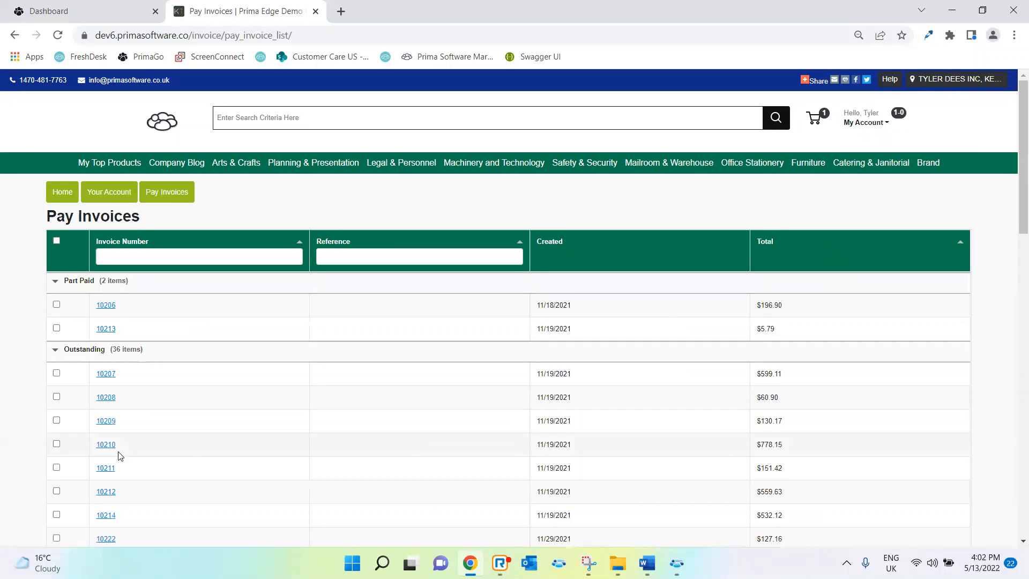
- Select the first outstanding invoice, totalling $599.11, and continue with the Fatt Merchant payment method
scroll(119, 456, "down", 5)
scroll(119, 456, "up", 4)
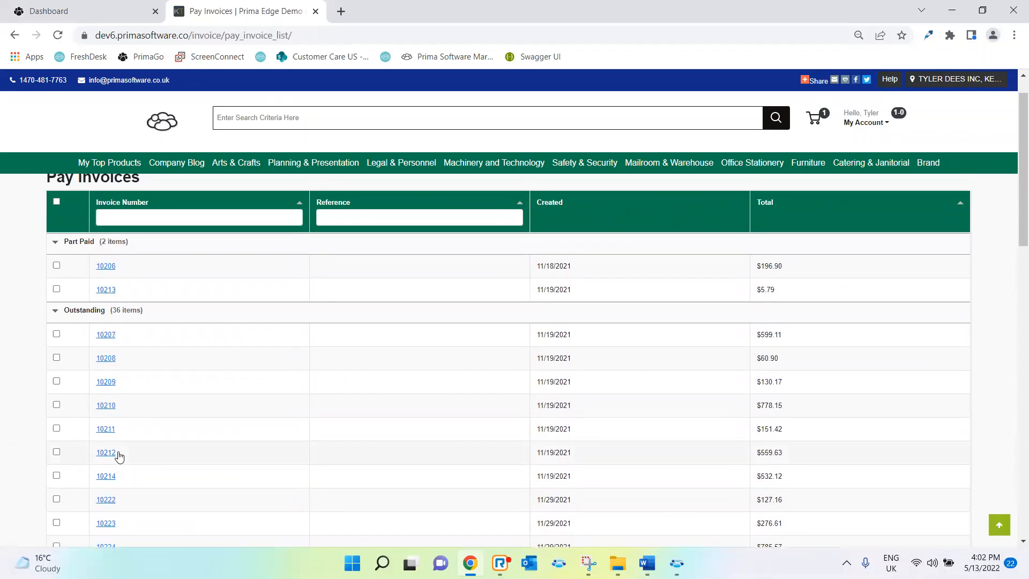
left_click(56, 334)
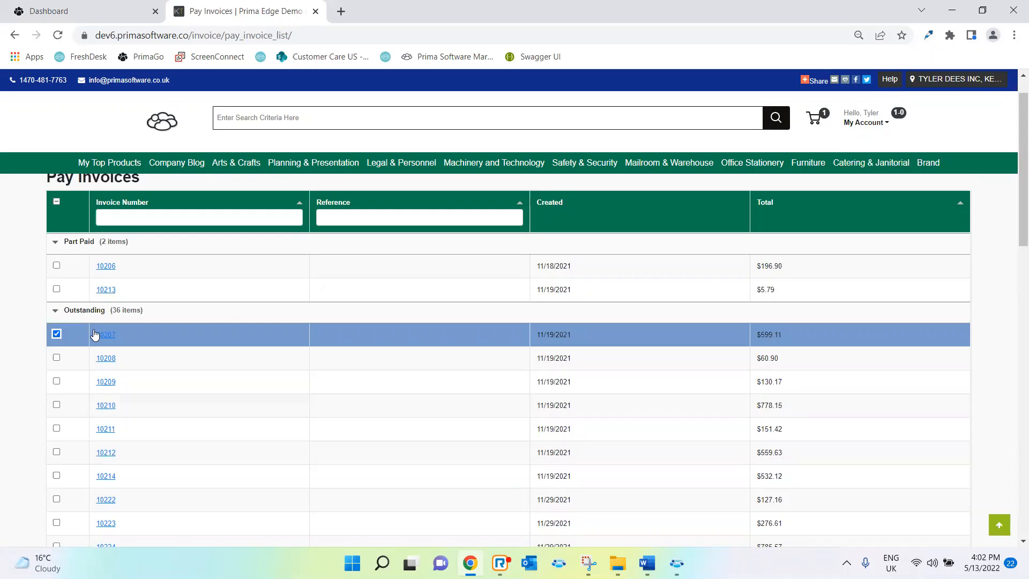
scroll(901, 344, "down", 14)
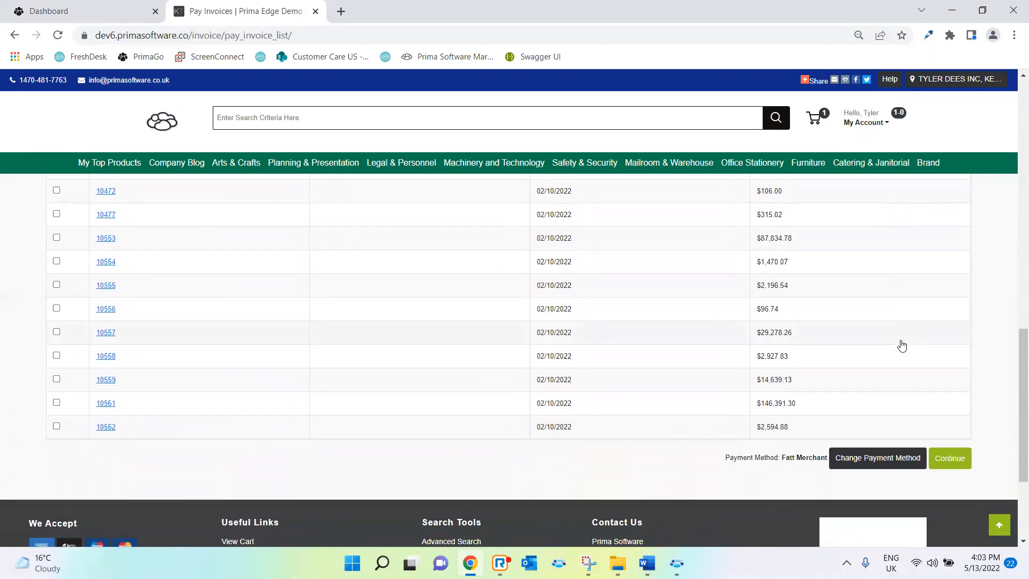
scroll(901, 342, "down", 3)
scroll(900, 340, "up", 1)
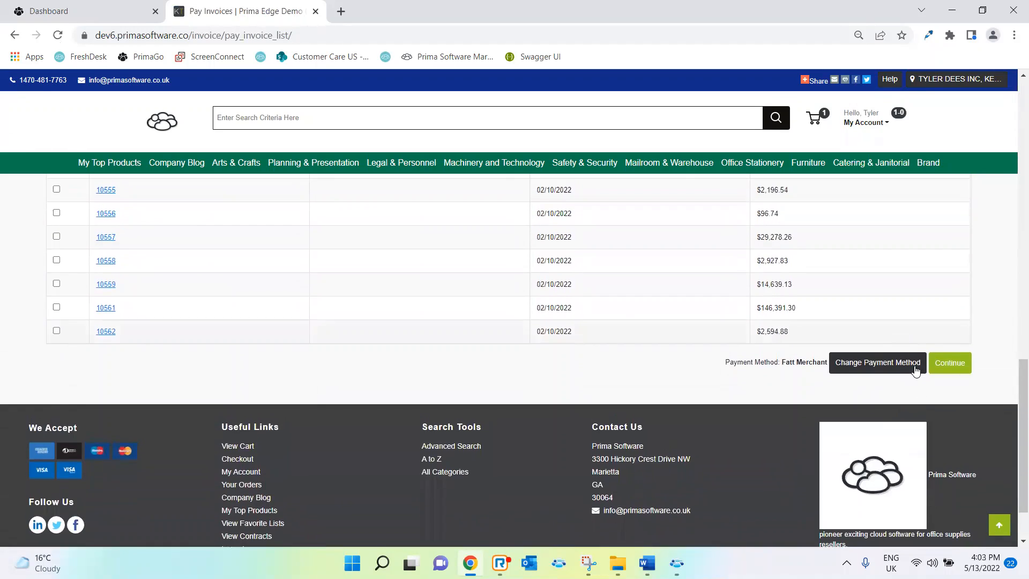
left_click(958, 369)
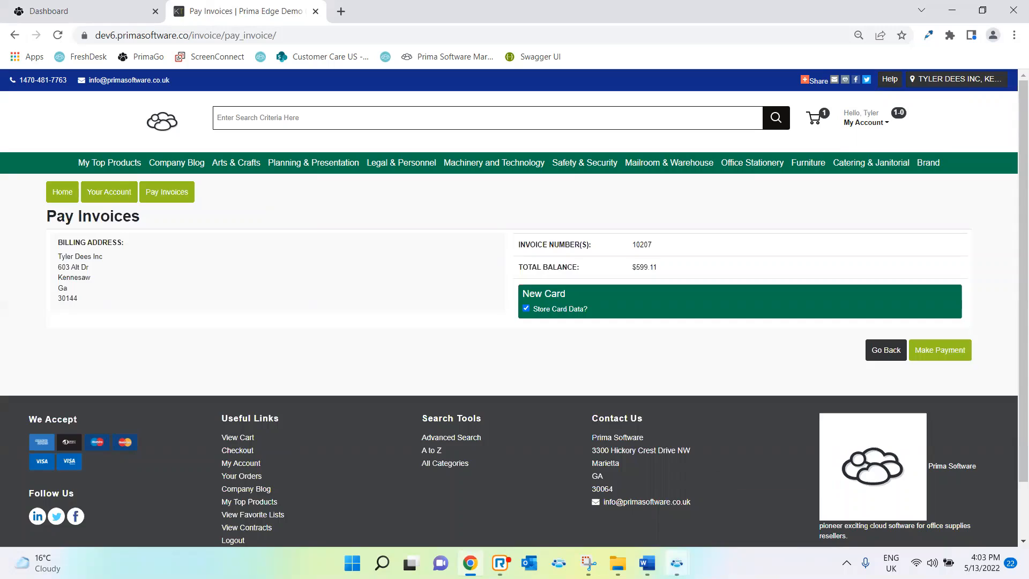
- Review the contact's order value limits in Prima, and compare them with the budgeting summary in the webstore cart
mouse_move(676, 562)
left_click(564, 506)
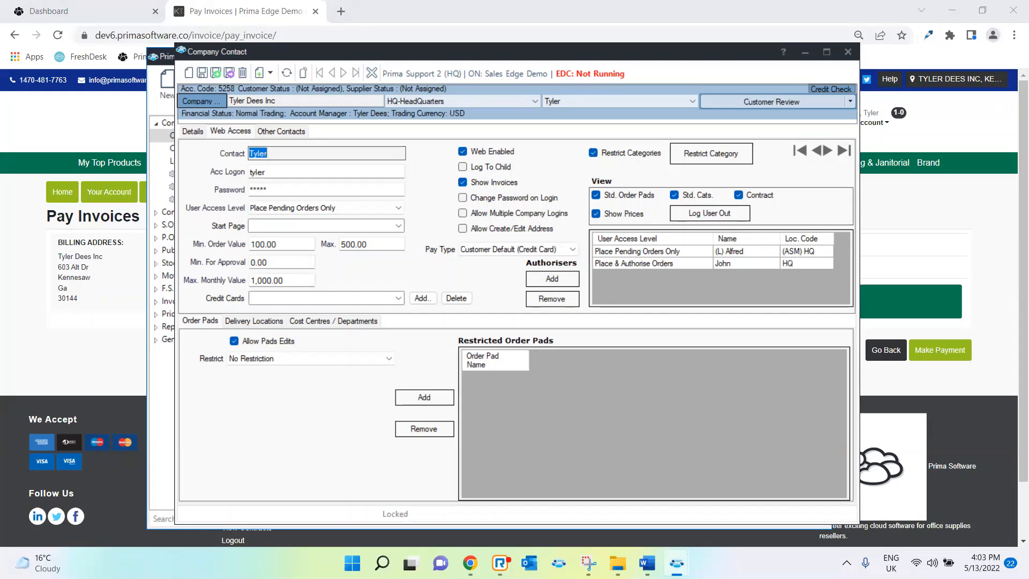
left_click(987, 100)
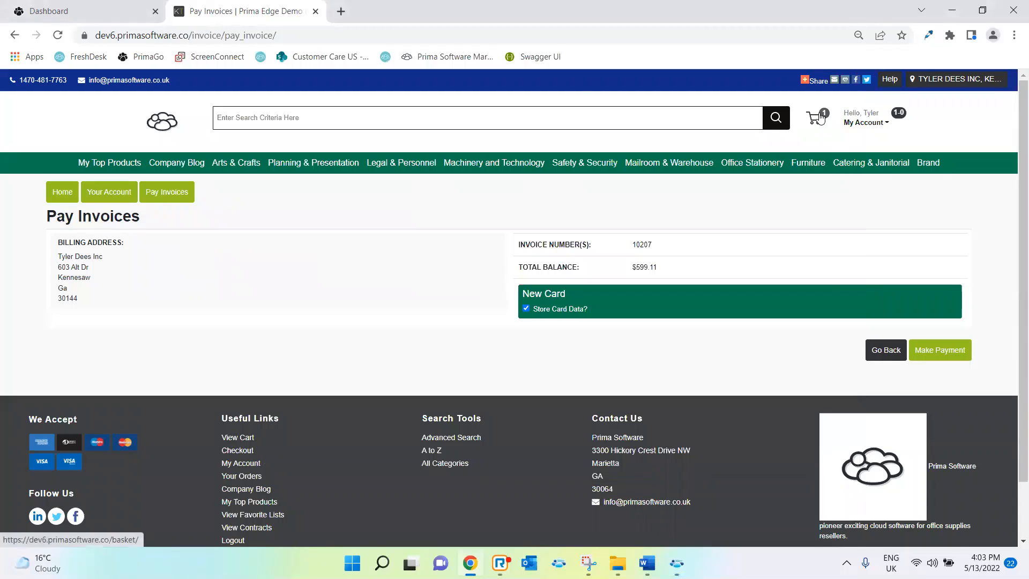
mouse_move(819, 118)
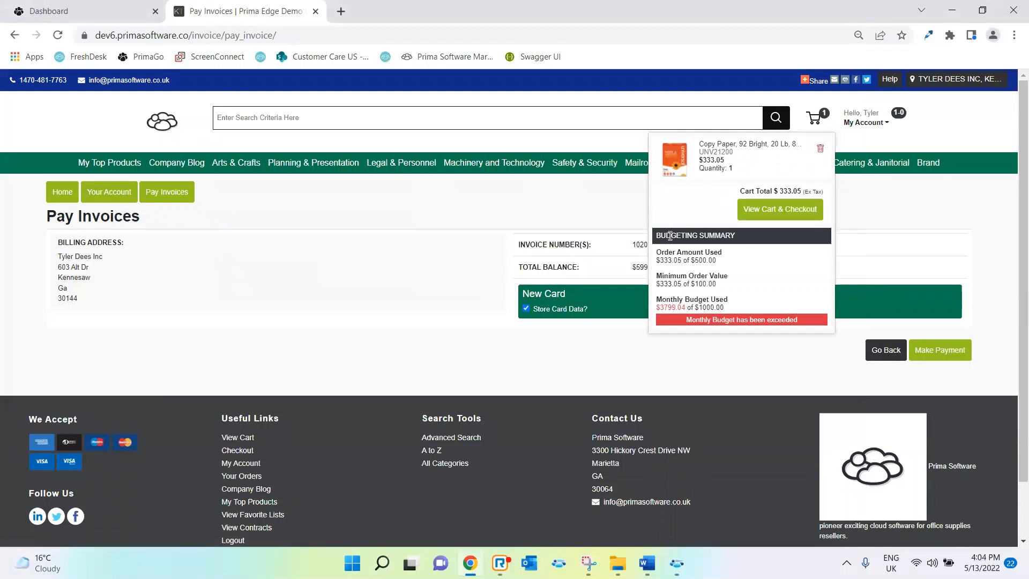
scroll(742, 233, "down", 1)
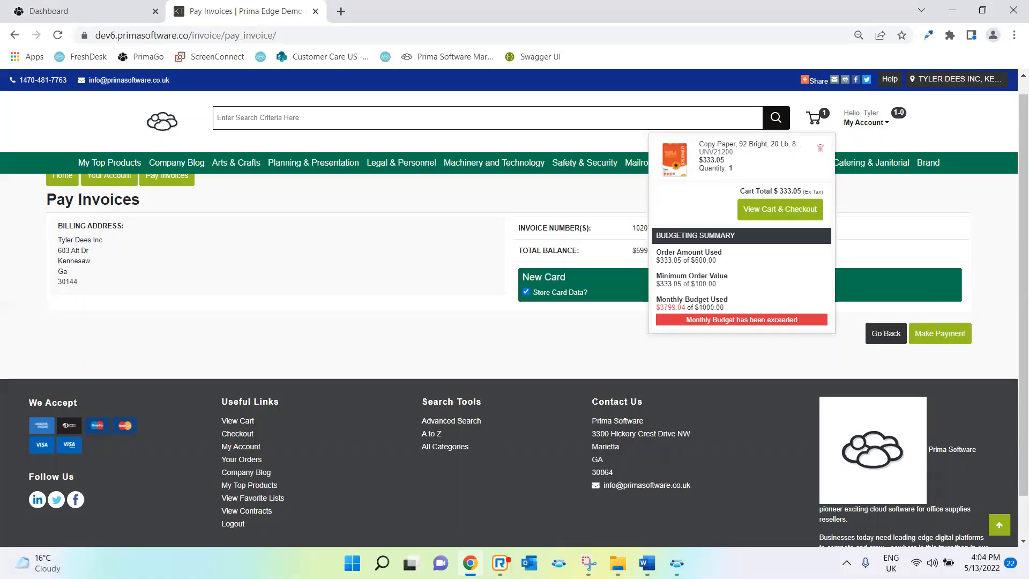
- Switch to the PrimaGo admin site, search the customer list for the same company and open its record
left_click(99, 6)
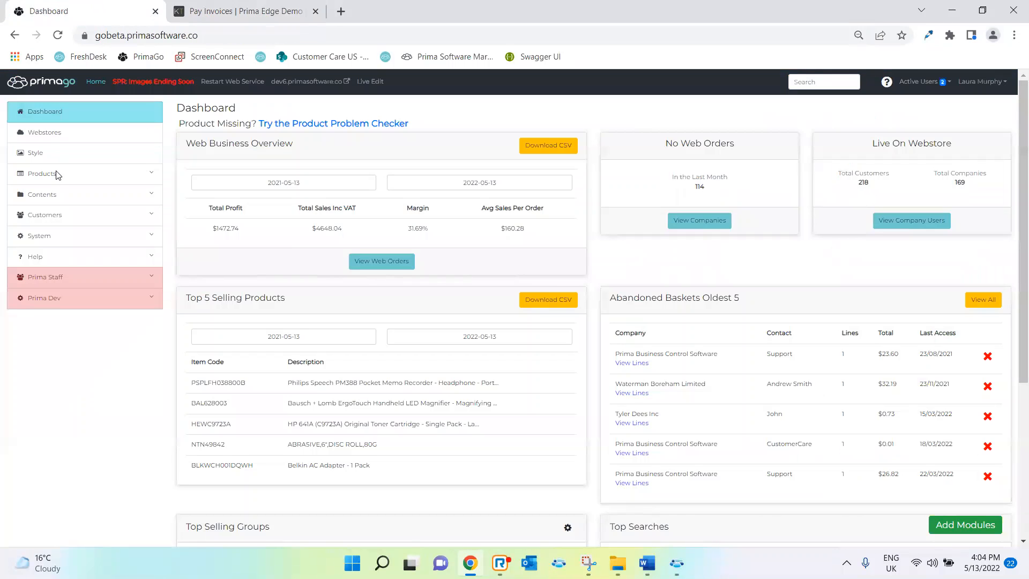
left_click(56, 217)
scroll(55, 220, "down", 2)
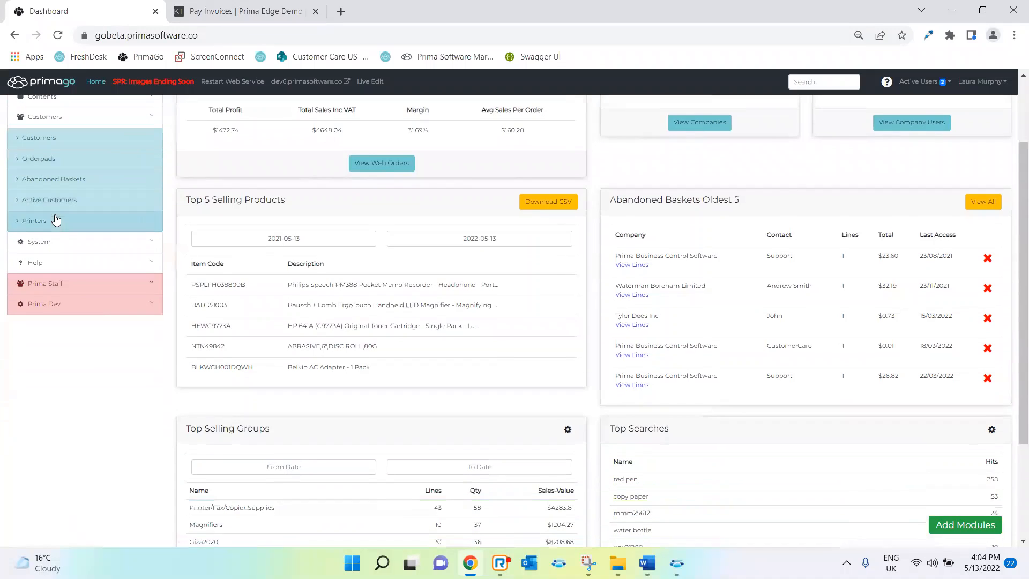
left_click(40, 141)
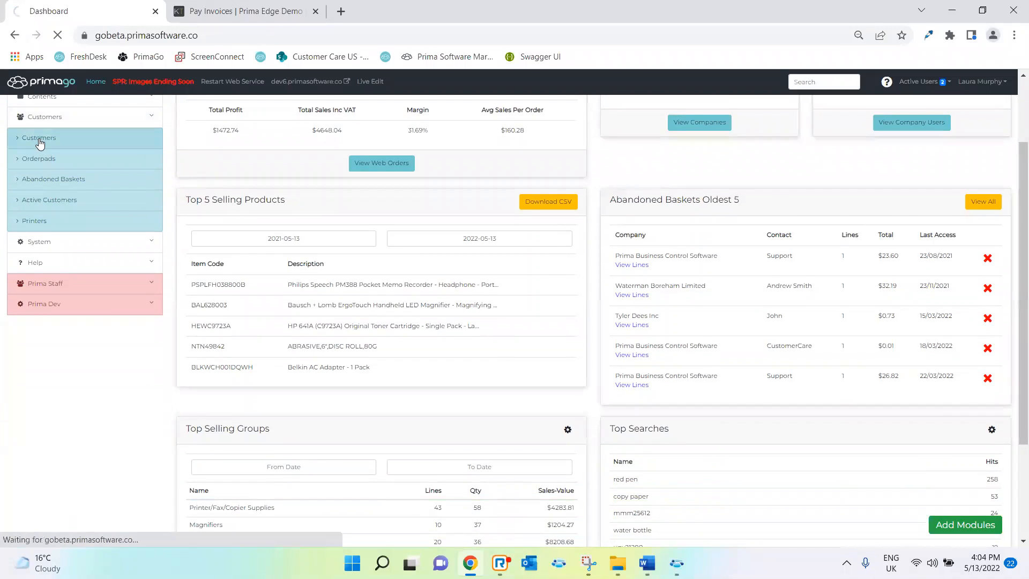
left_click(232, 177)
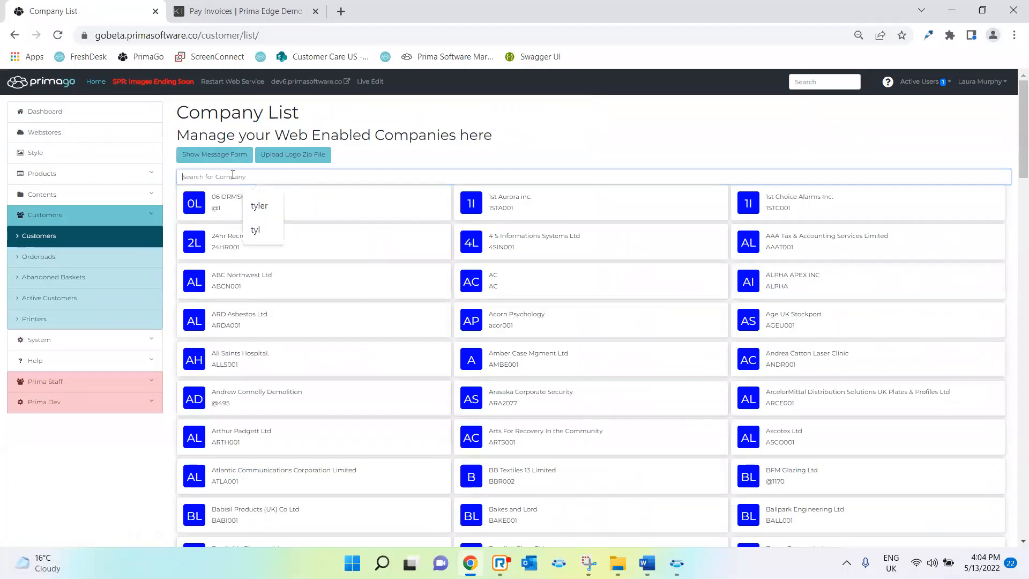
type("tyler")
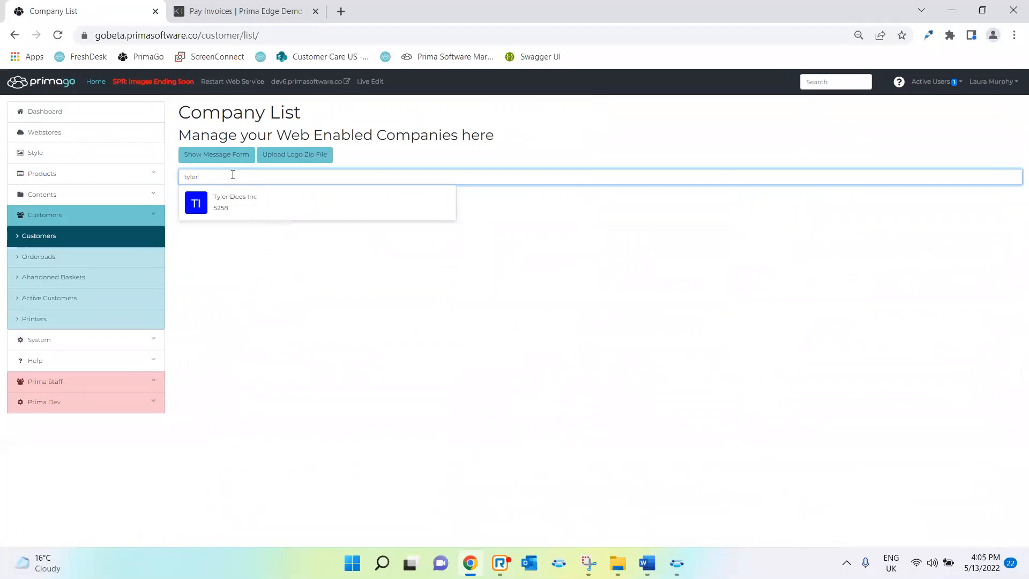
left_click(238, 209)
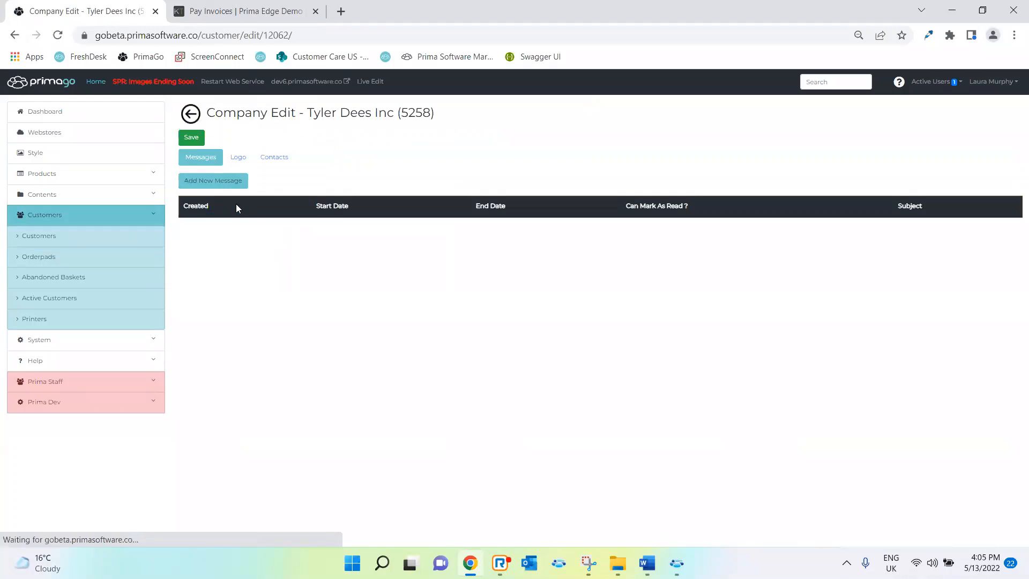
- Open the settings of the company's third contact and view the basket order restrictions
left_click(275, 160)
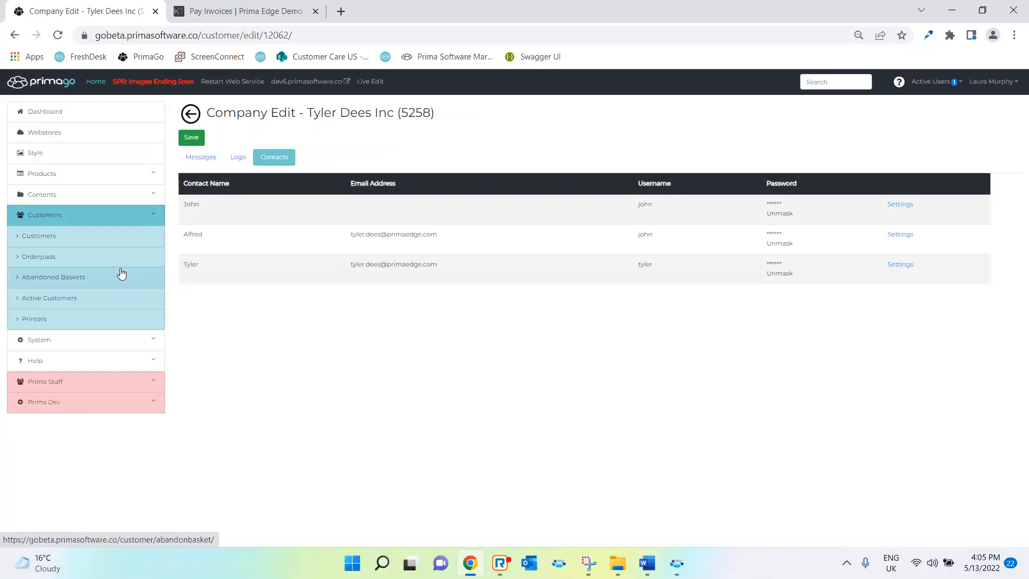
left_click(905, 265)
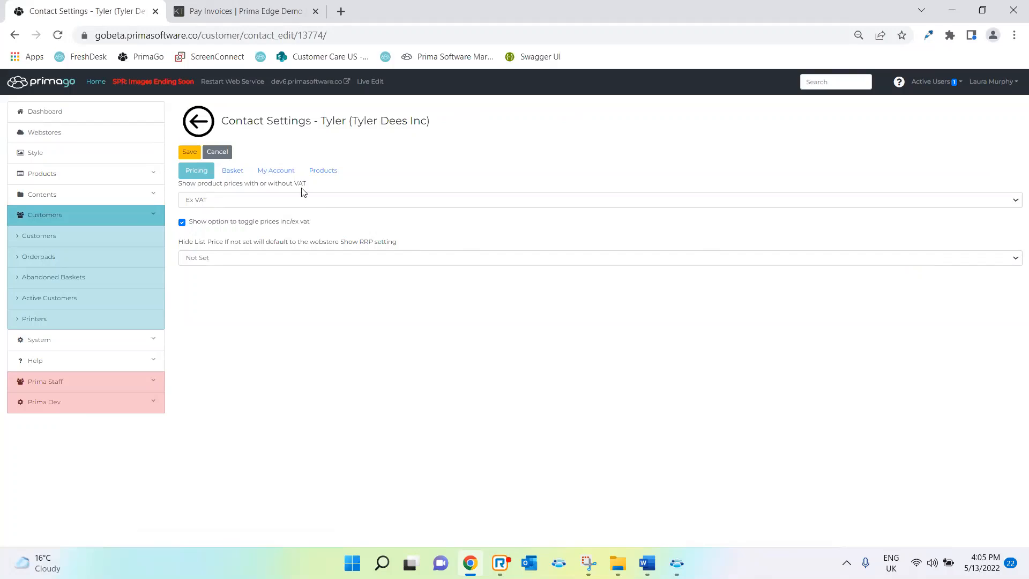
left_click(232, 171)
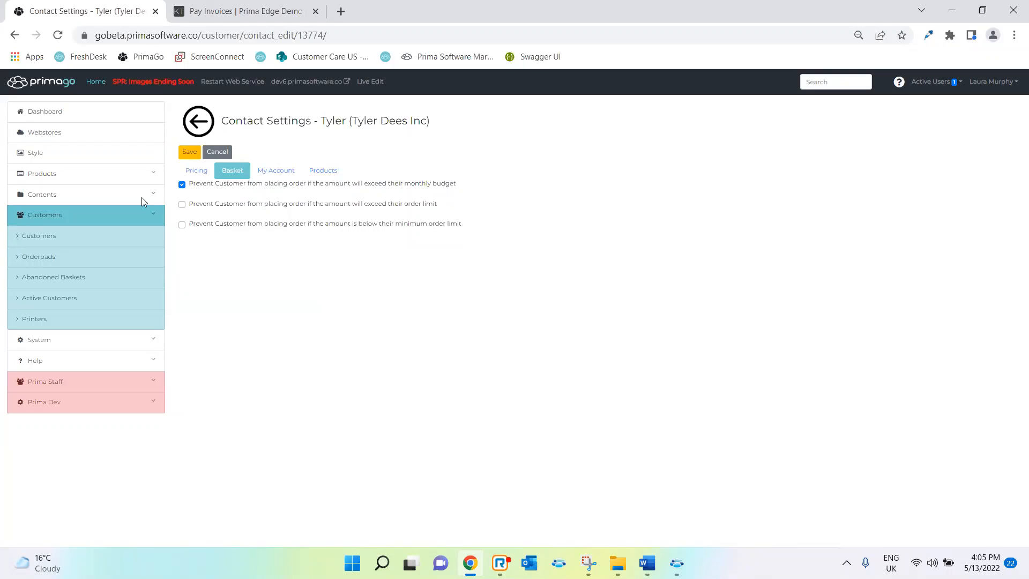
- Open the system-wide basket settings and view the actions available when a user violates budget controls
left_click(38, 342)
left_click(41, 278)
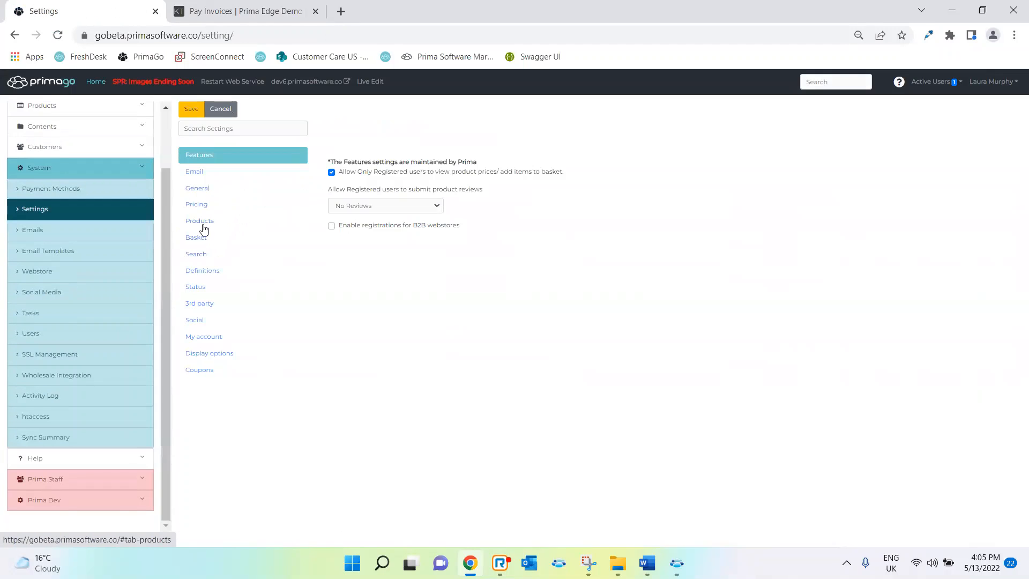
left_click(206, 244)
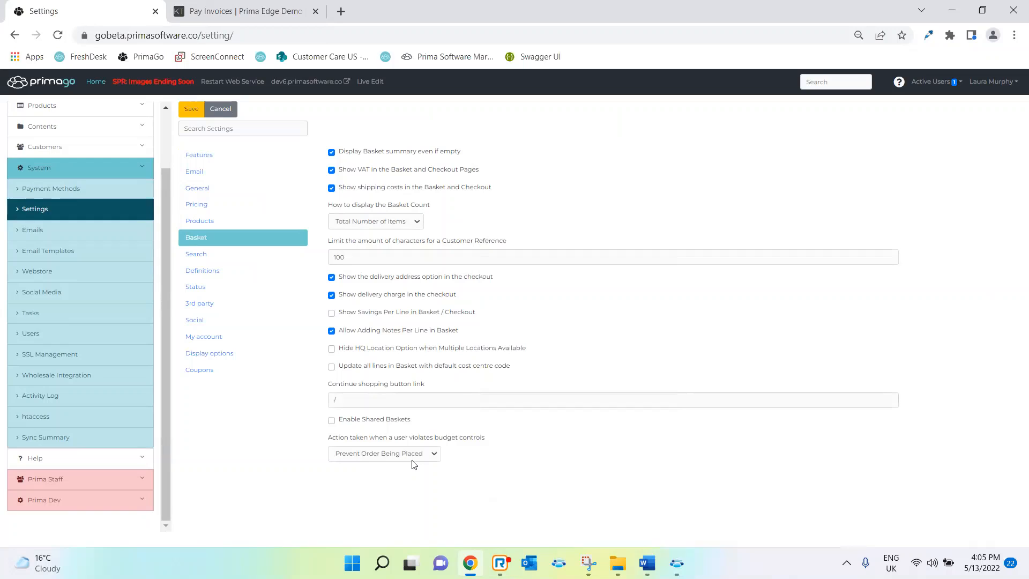
left_click(405, 454)
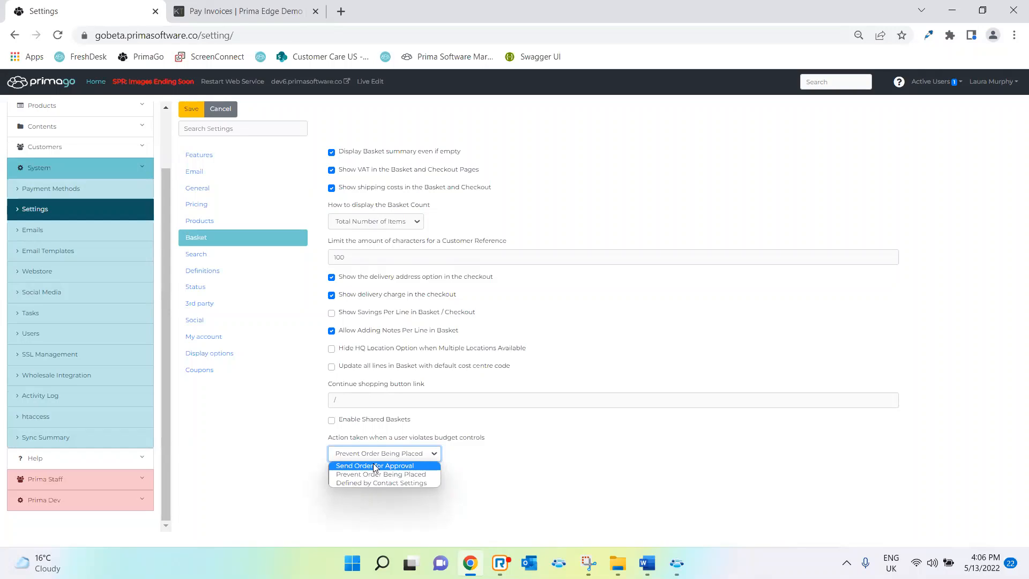
left_click(523, 437)
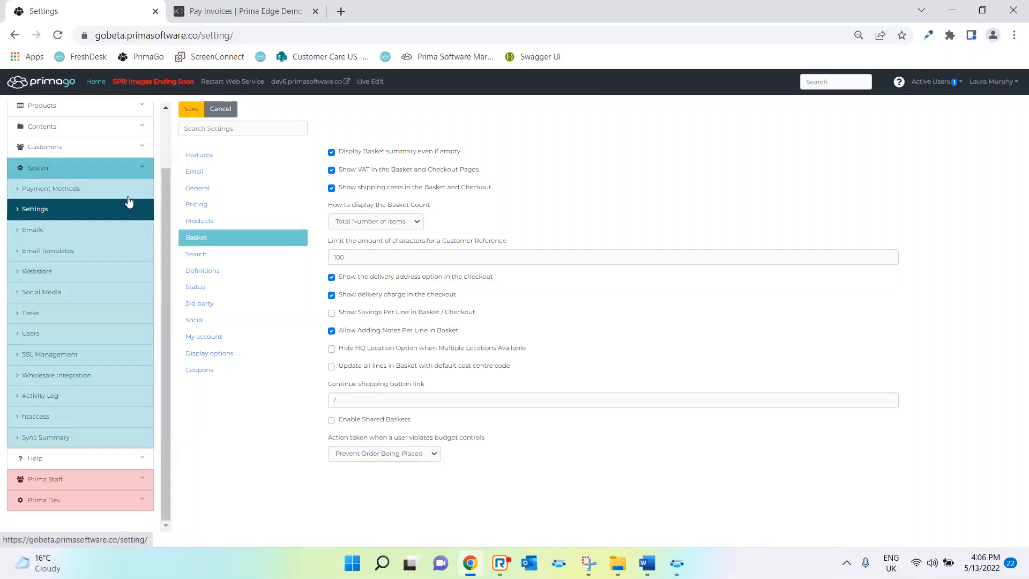
- Switch to the webstore, go to its home page and look through the images in Carousel 1 above the footer
left_click(217, 6)
left_click(161, 124)
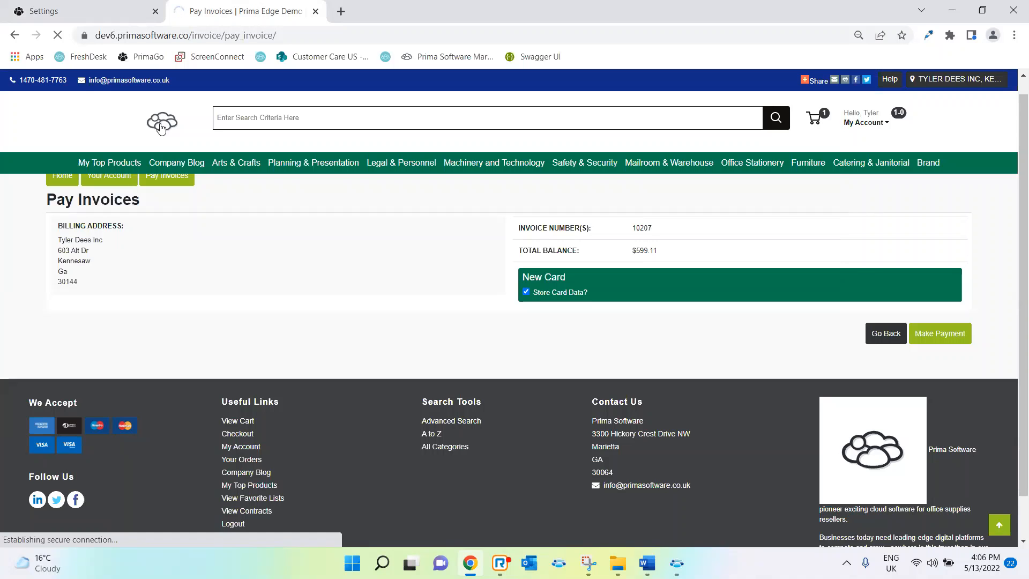
scroll(293, 305, "down", 10)
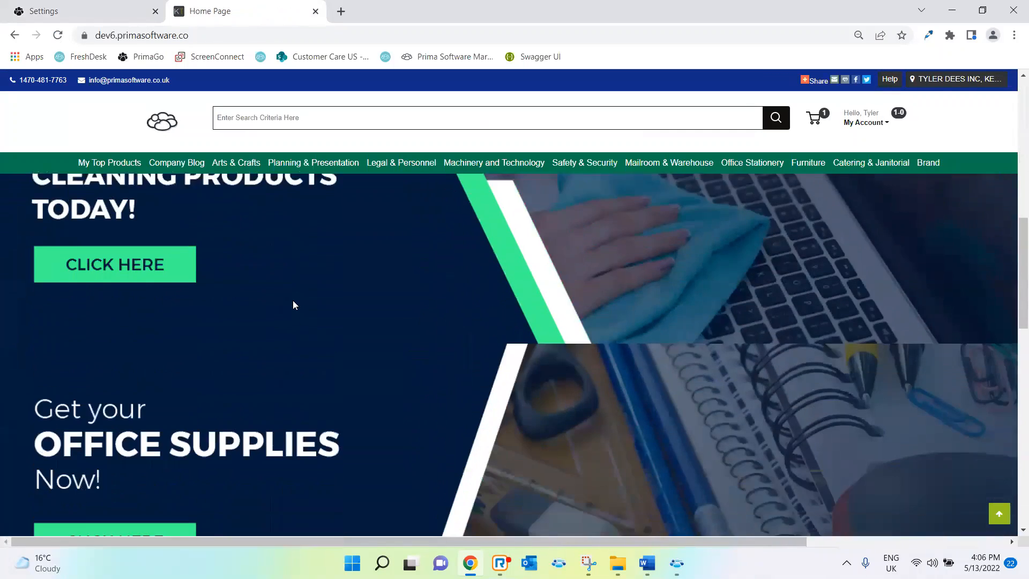
scroll(293, 305, "down", 10)
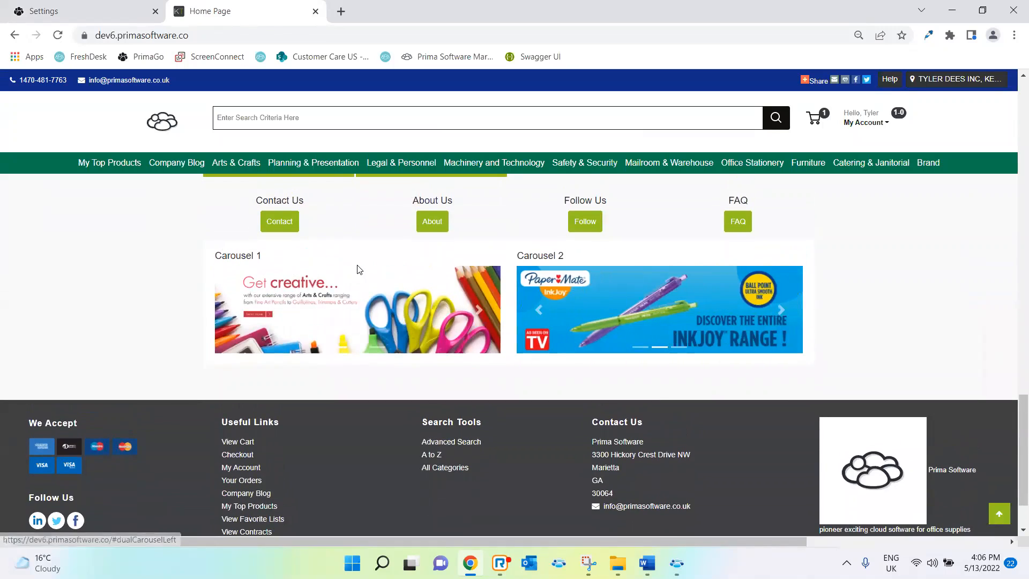
left_click(474, 310)
left_click(475, 309)
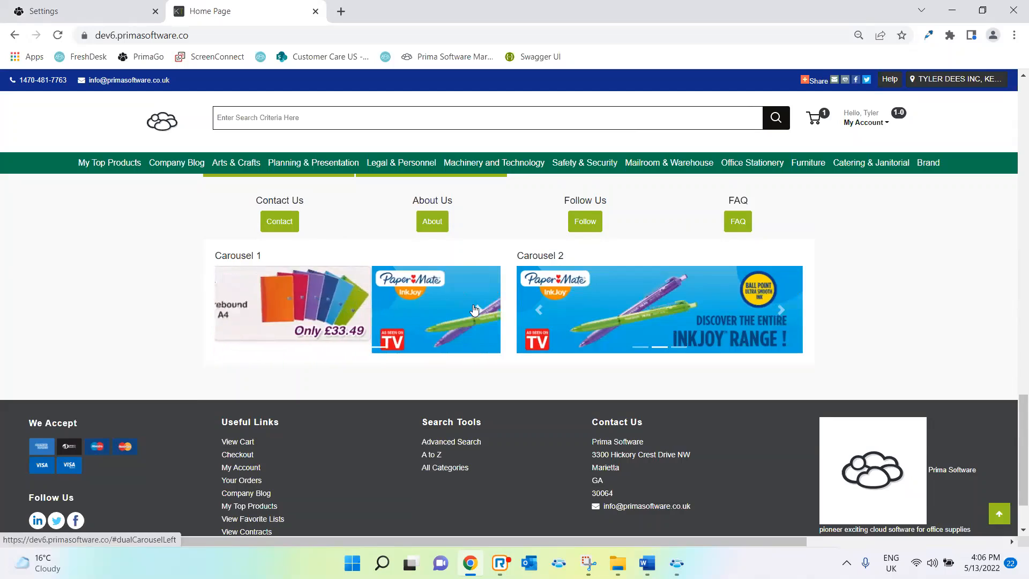
- Switch to the PrimaGo admin site and open the settings of the Dual Carousel module
left_click(91, 6)
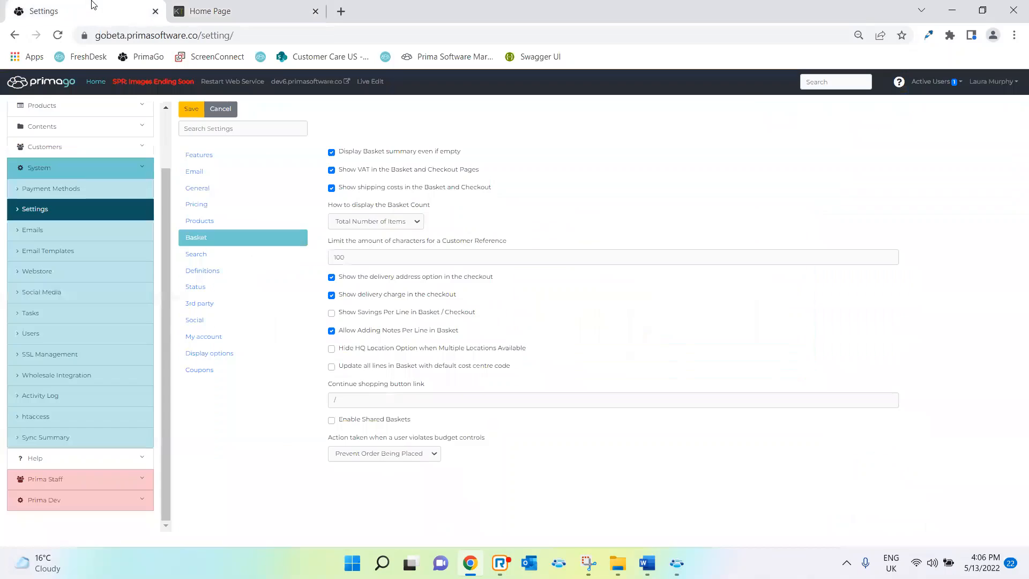
left_click(51, 129)
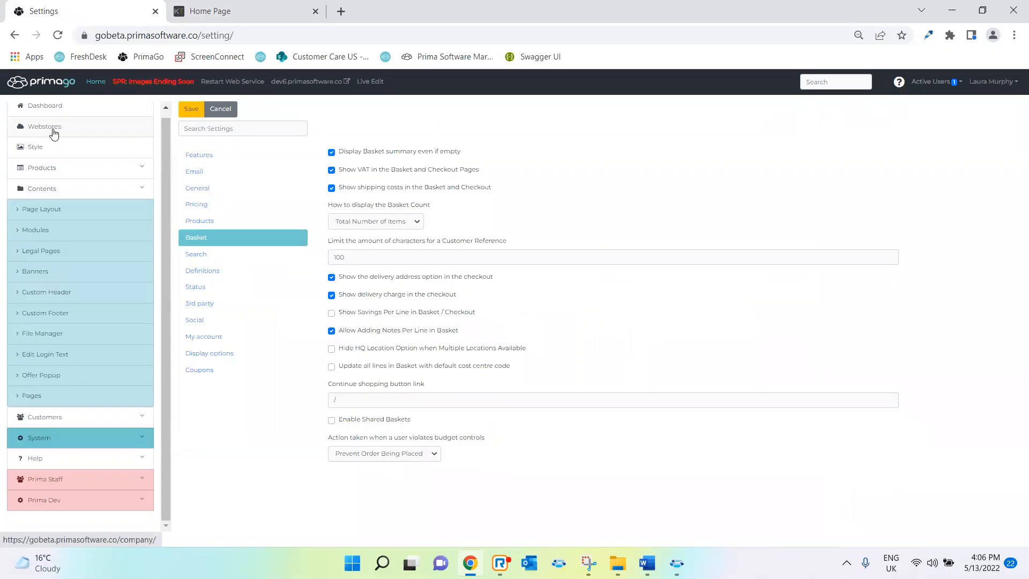
left_click(41, 232)
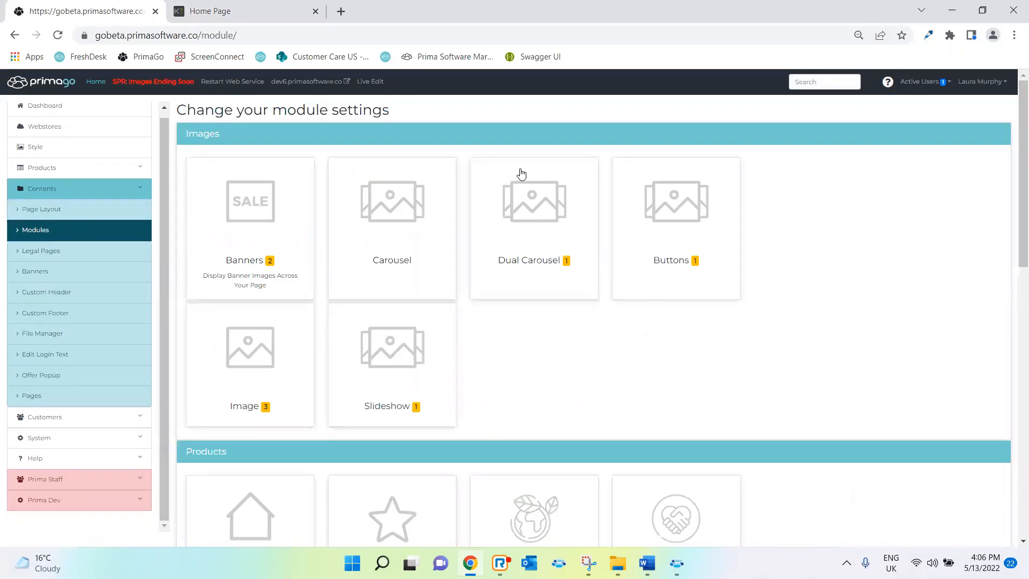
left_click(566, 228)
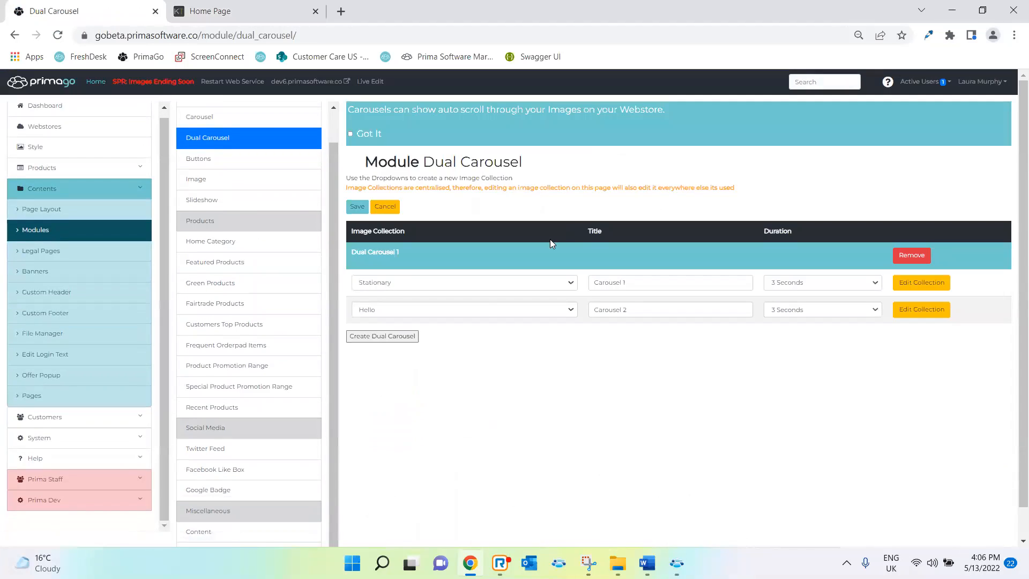
- Create a second dual carousel and assign the Hello image collection to both of its rows
left_click(379, 339)
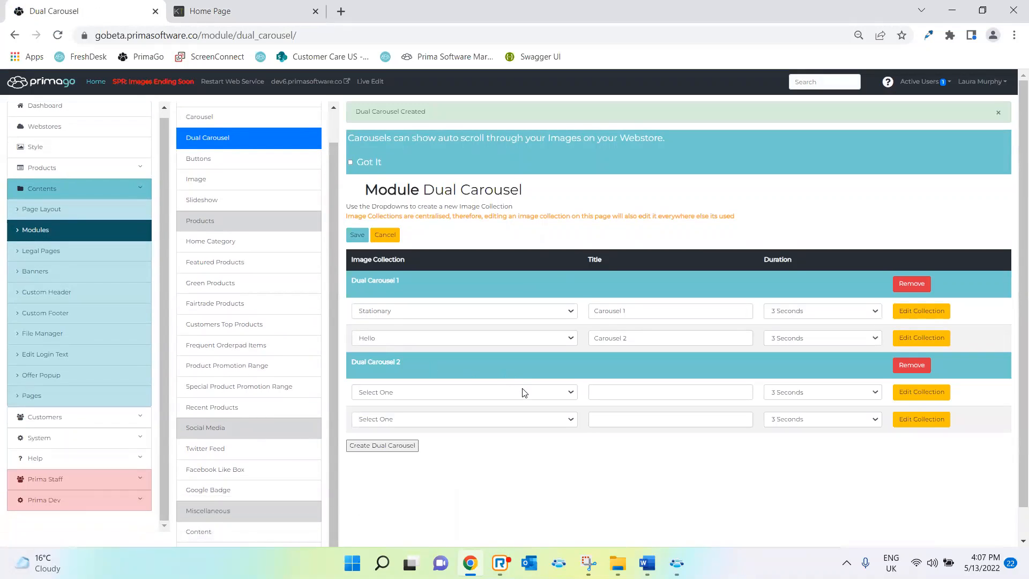
left_click(524, 392)
left_click(487, 412)
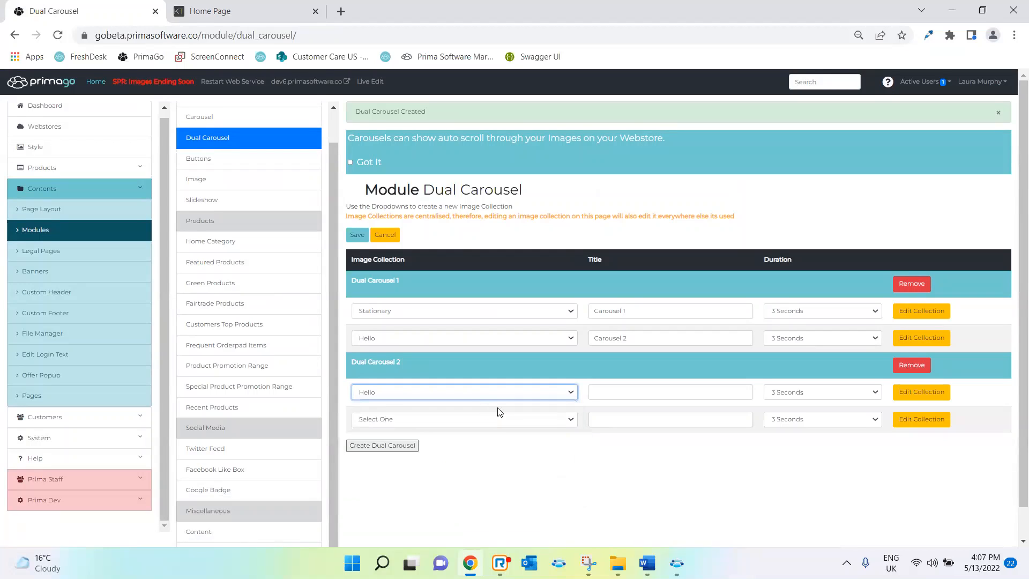
left_click(551, 418)
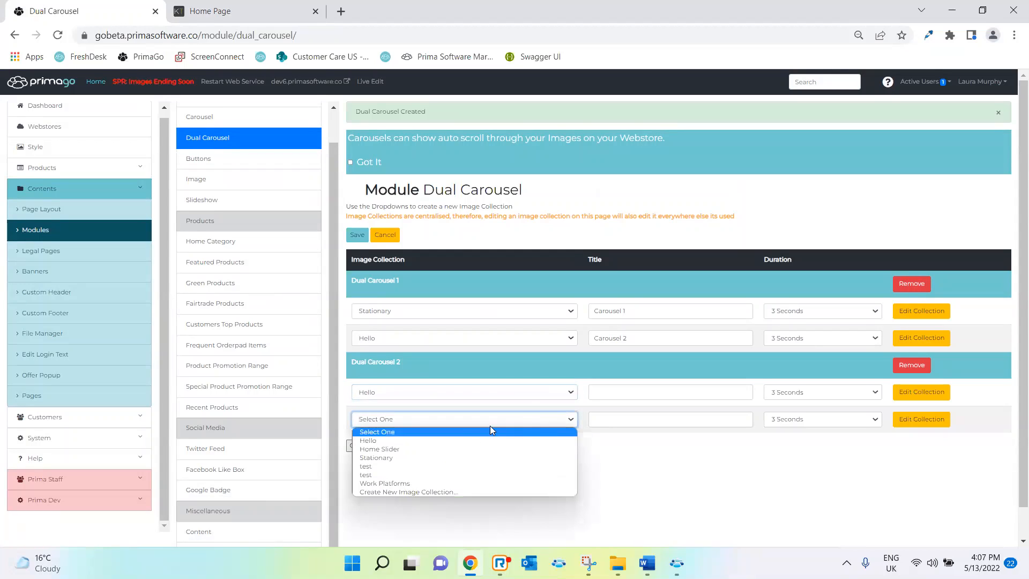
left_click(466, 440)
- Title the second dual carousel's rows "test 1" and "test2", and save the module
left_click(594, 397)
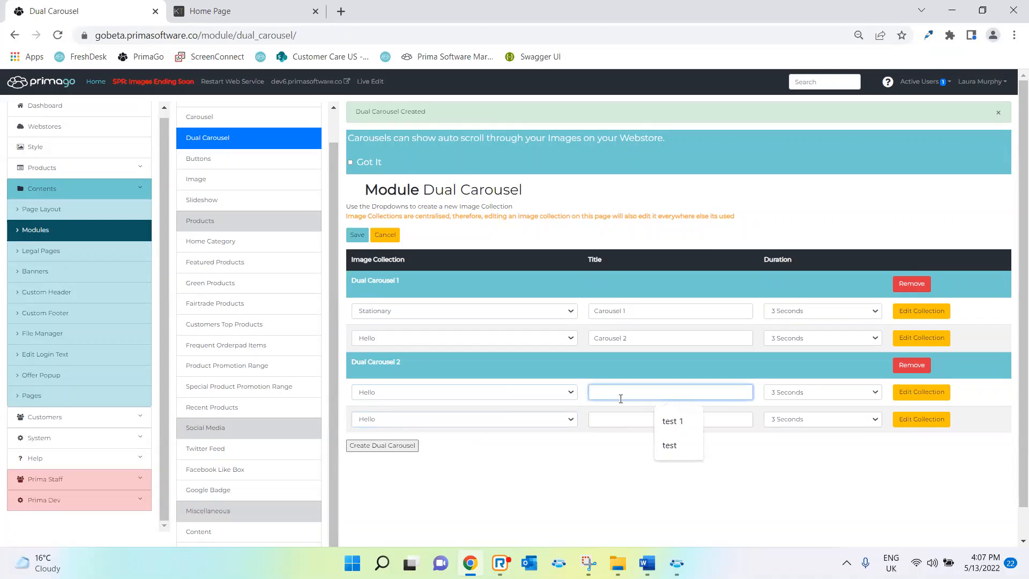
left_click(671, 421)
left_click(625, 420)
left_click(663, 450)
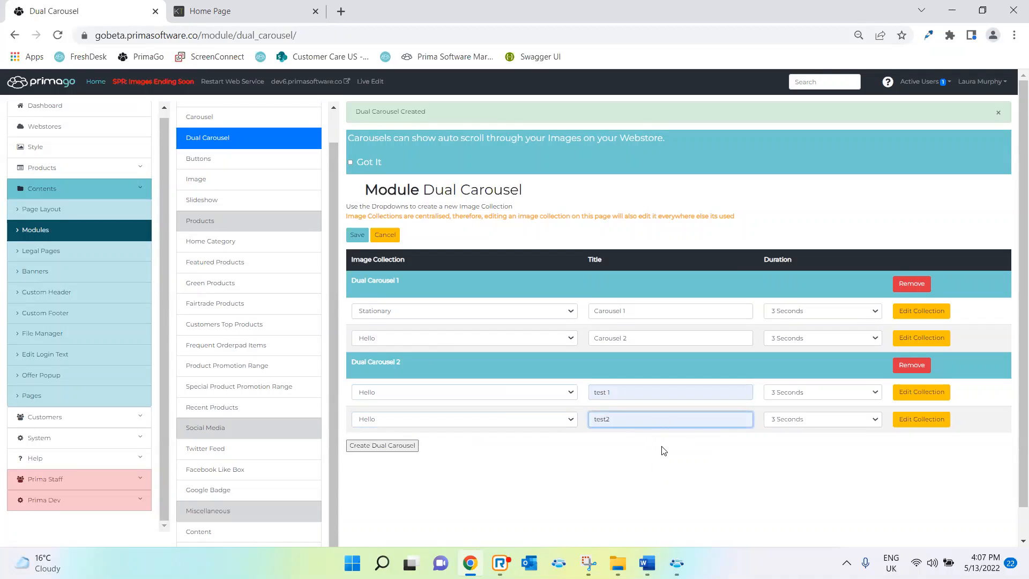
left_click(357, 235)
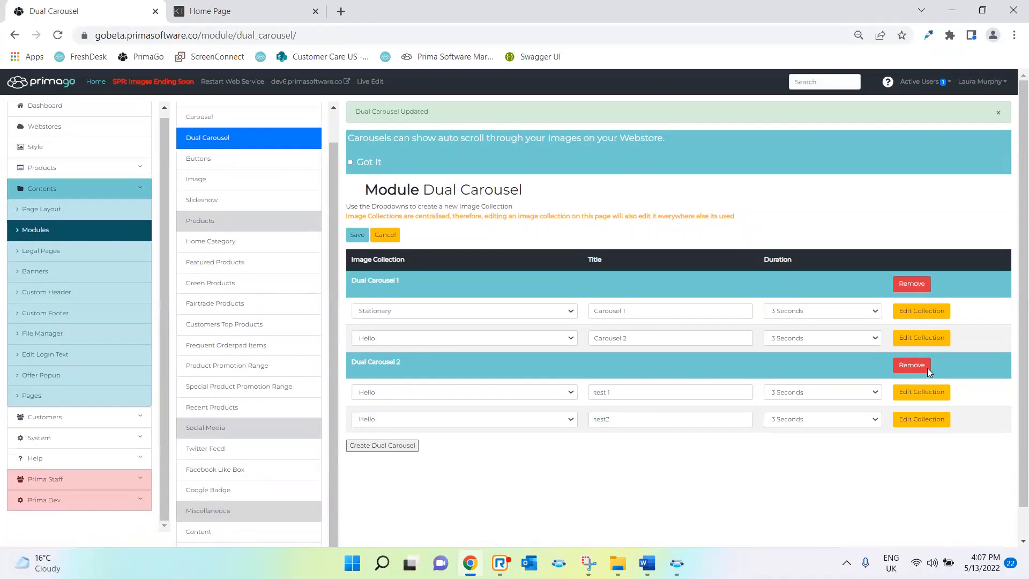
- Review the image, title and link fields in the second dual carousel's first collection without editing them, and remove that dual carousel
left_click(925, 392)
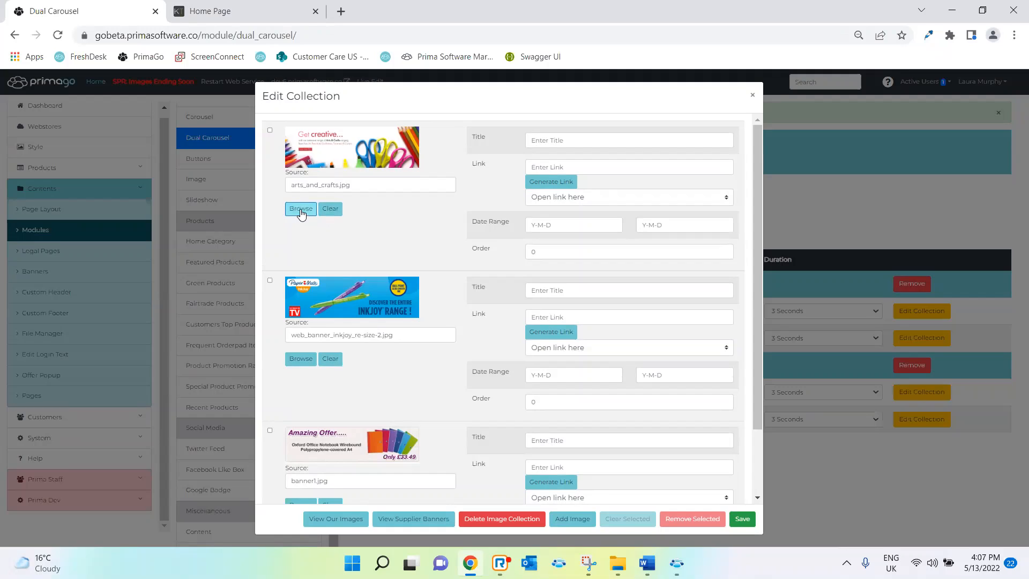
right_click(562, 396)
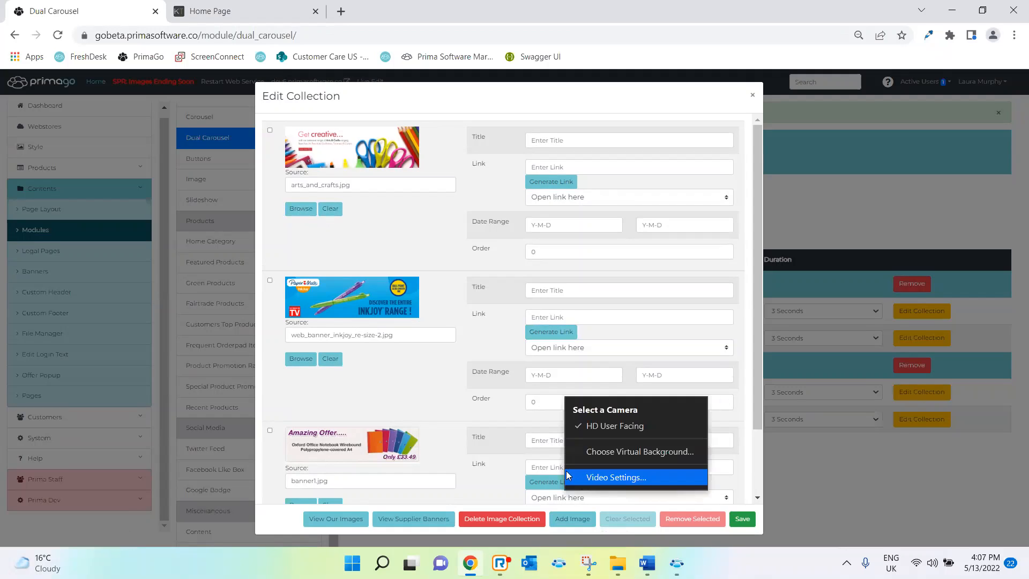
left_click(380, 204)
left_click(302, 209)
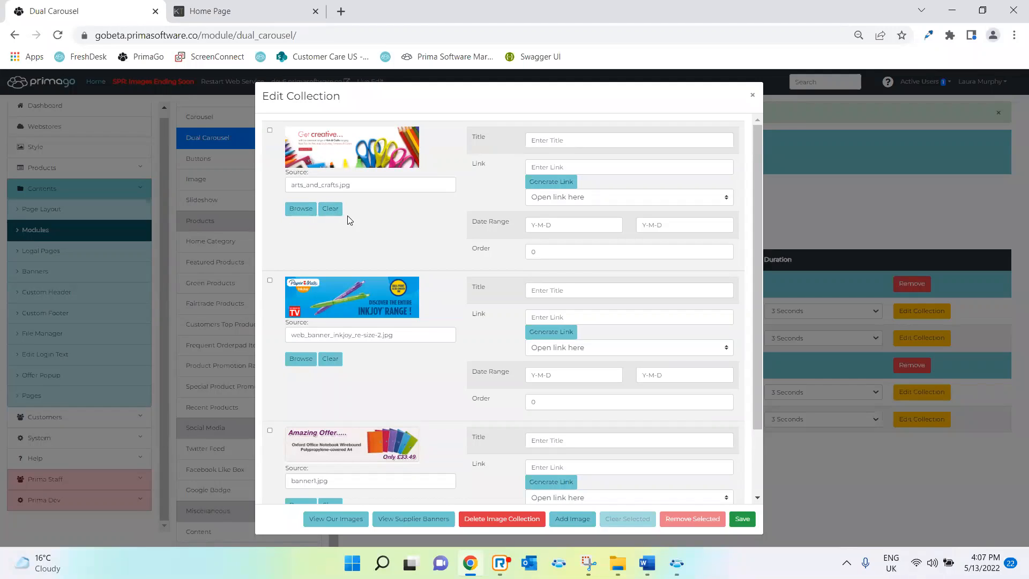
left_click(560, 138)
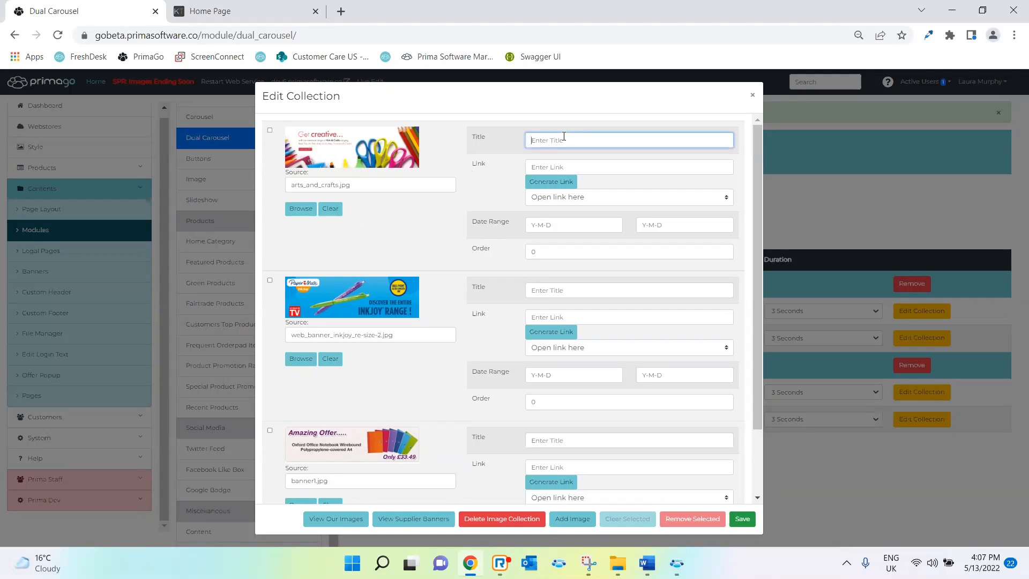
left_click(553, 167)
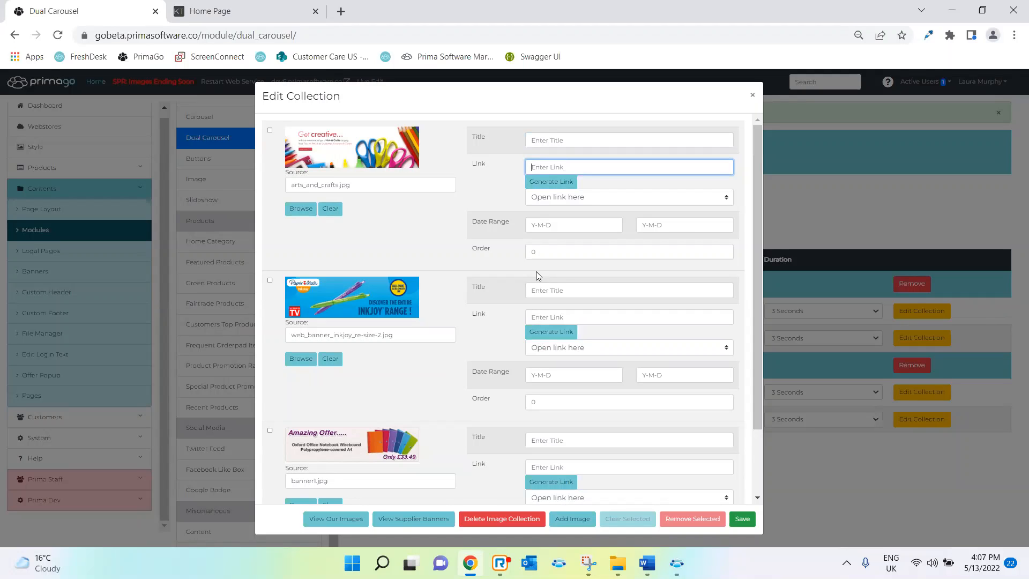
left_click(753, 97)
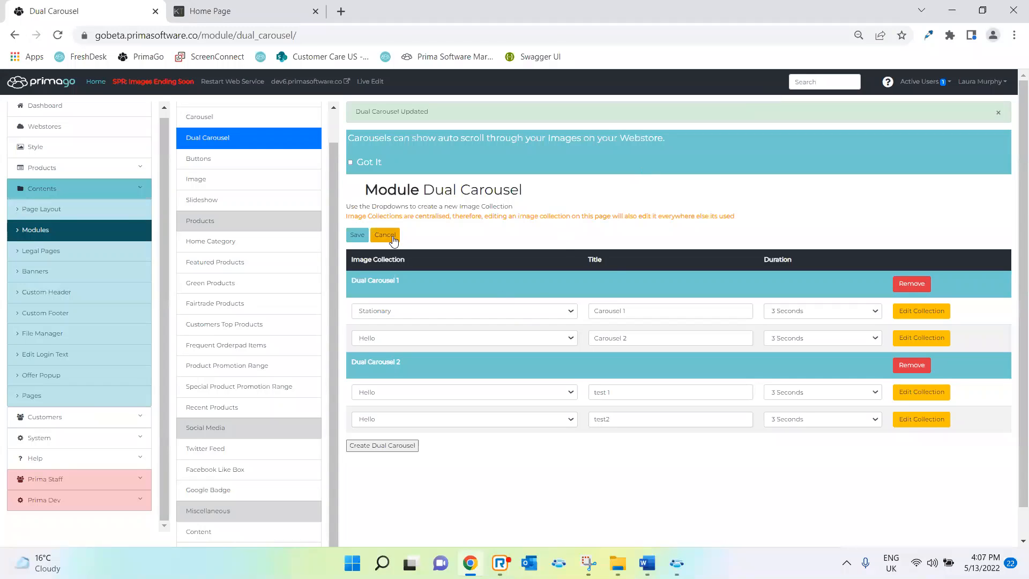
left_click(911, 367)
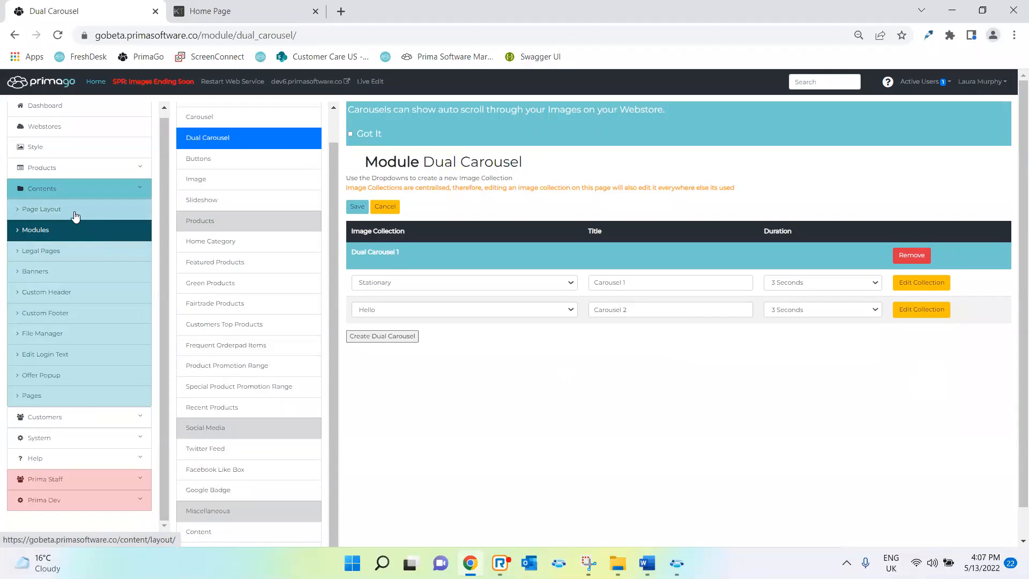
- Open the Home page layout, view the modules that can be added to Column Left, and discard the added module row
left_click(75, 214)
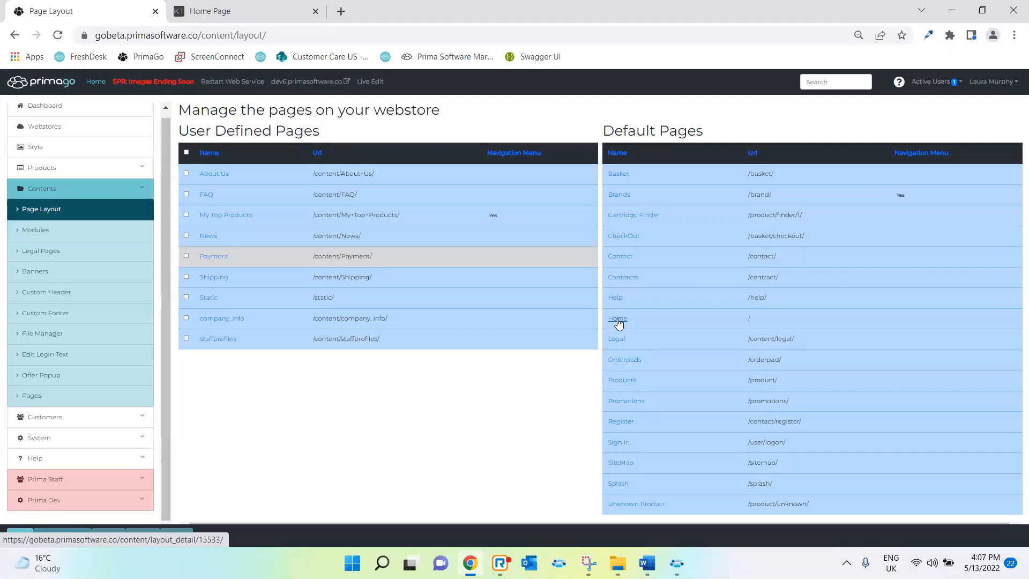
left_click(617, 319)
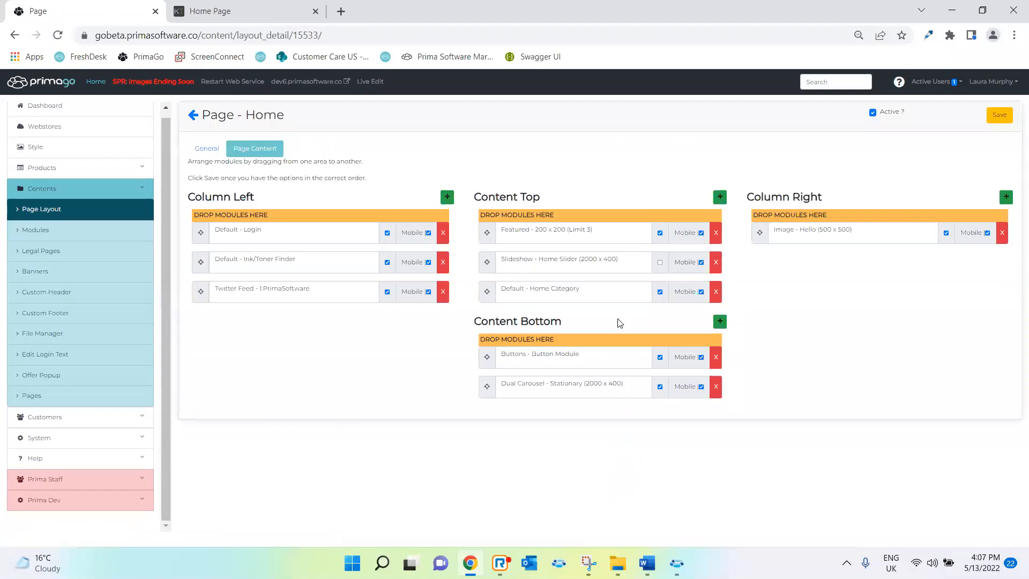
left_click(448, 199)
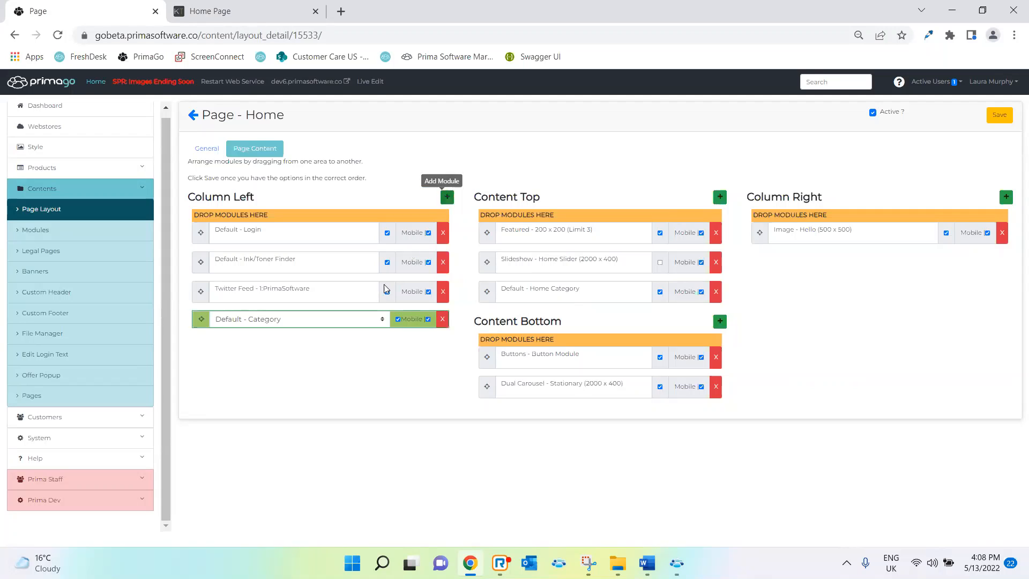
left_click(360, 320)
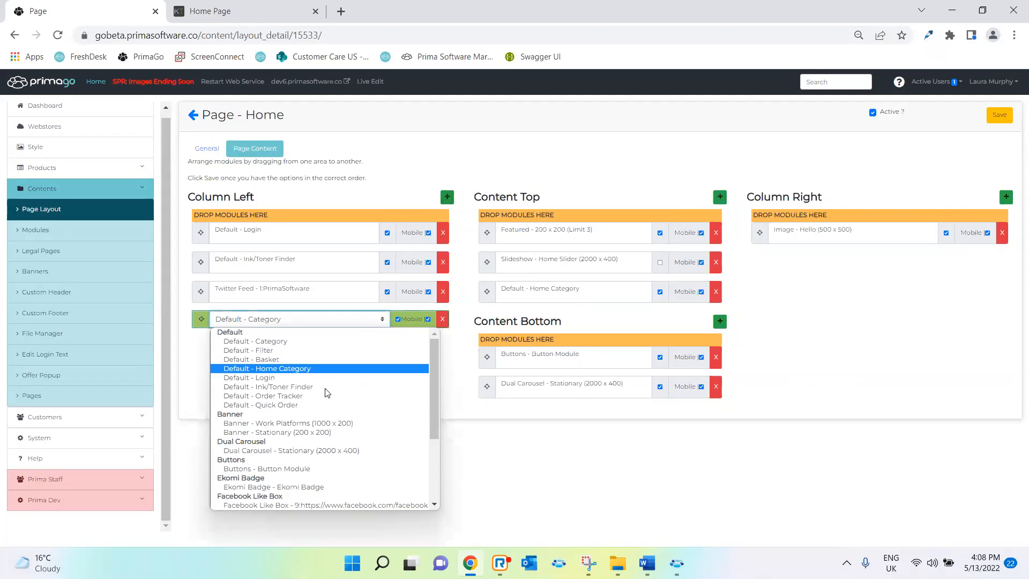
left_click(384, 161)
left_click(443, 319)
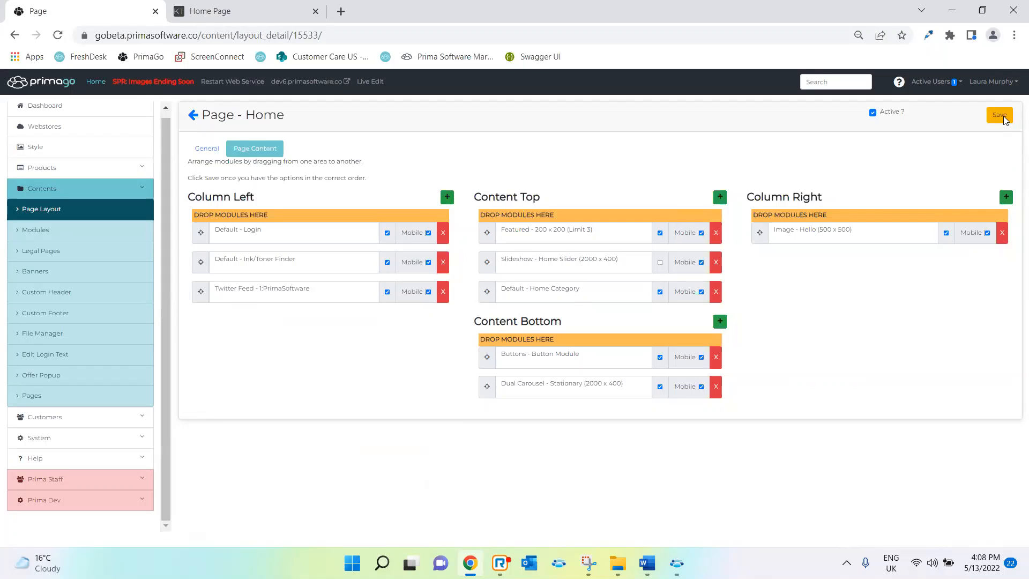
- Check the buttons and dual carousel on the webstore home page, and open the Buttons module settings in PrimaGo
left_click(218, 12)
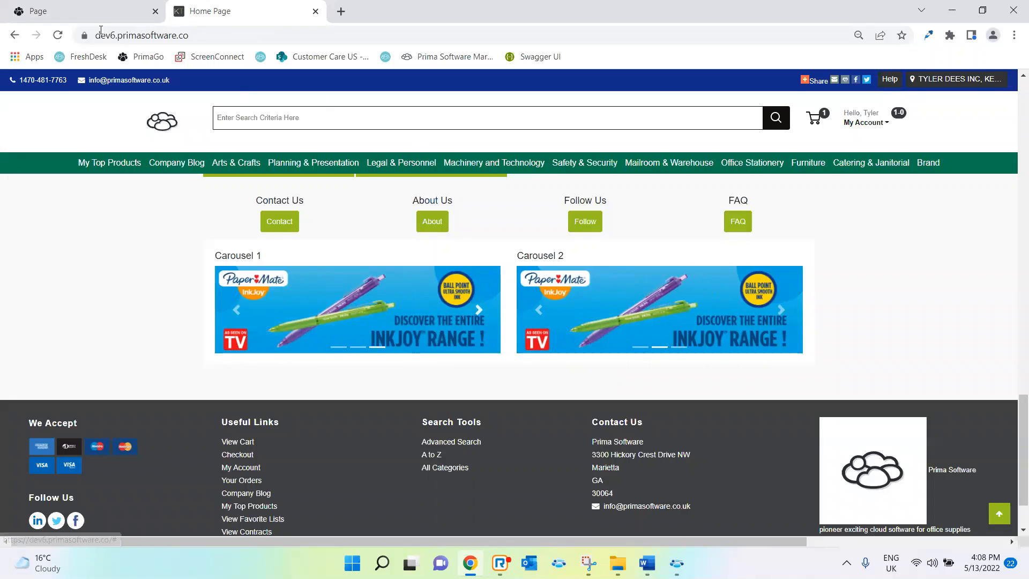
left_click(91, 15)
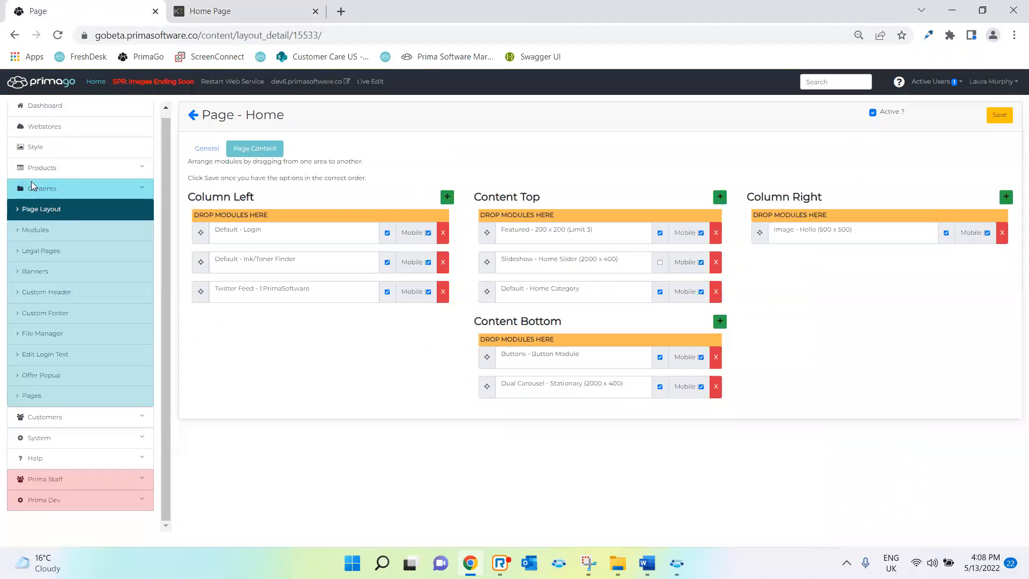
left_click(39, 231)
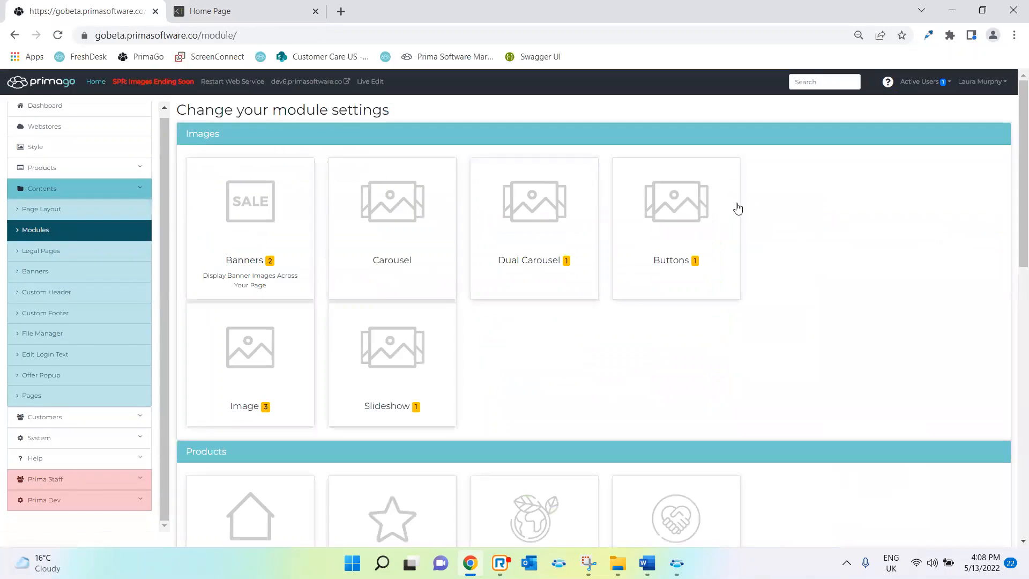
left_click(672, 184)
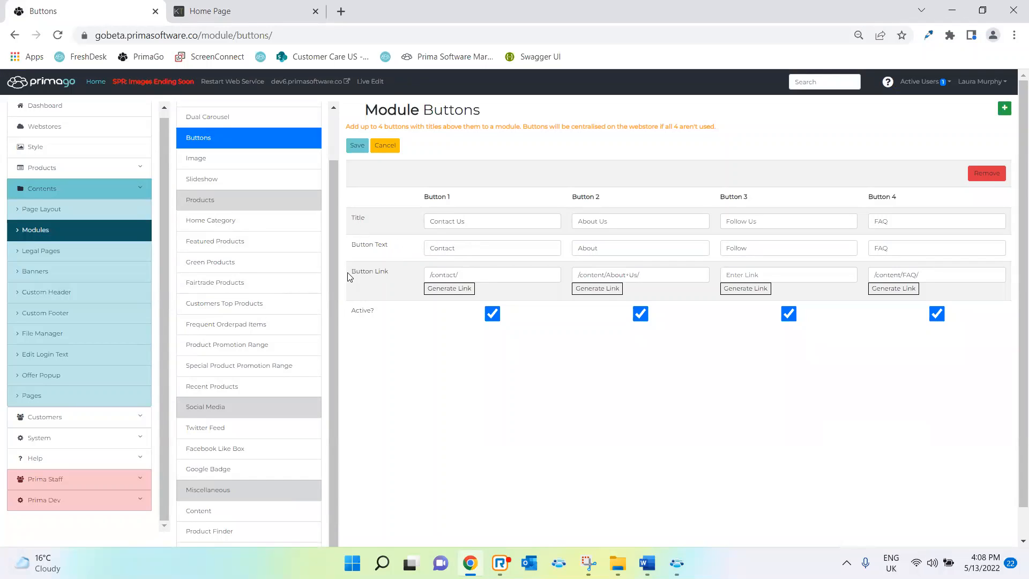
- View the pages available as a link for Button 1, and close the link generator without generating a link
left_click(457, 289)
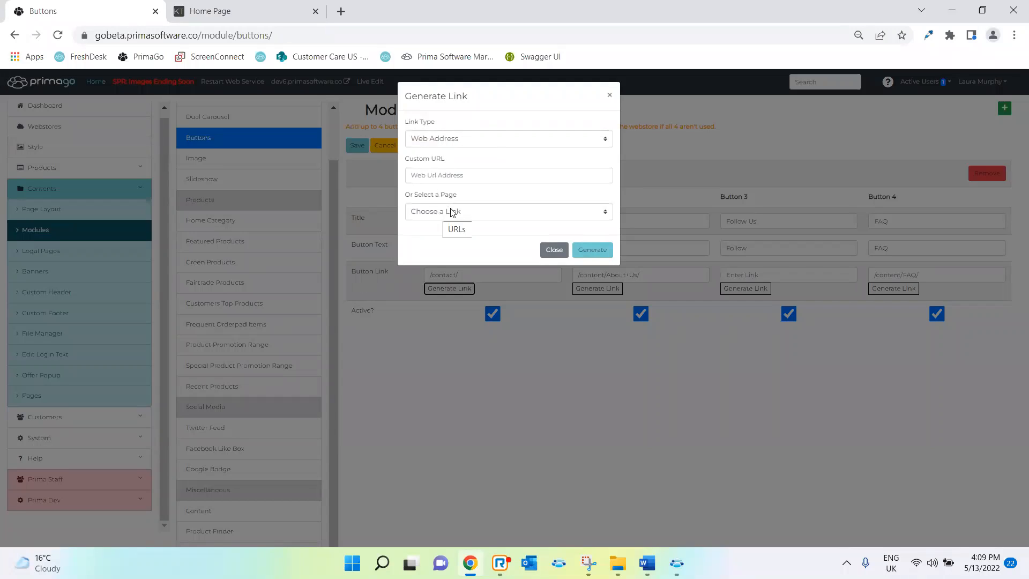
left_click(471, 213)
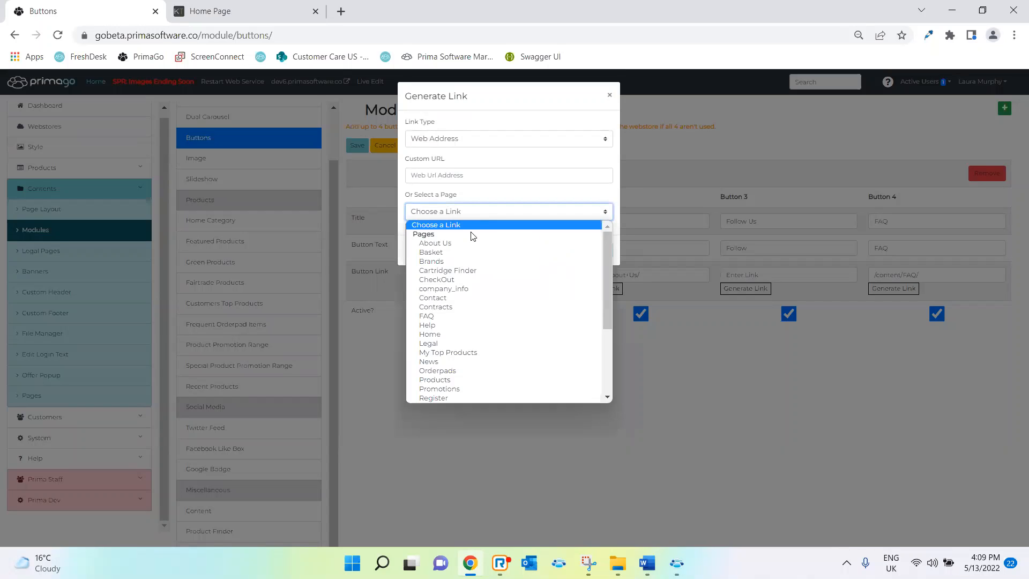
left_click(475, 215)
left_click(552, 248)
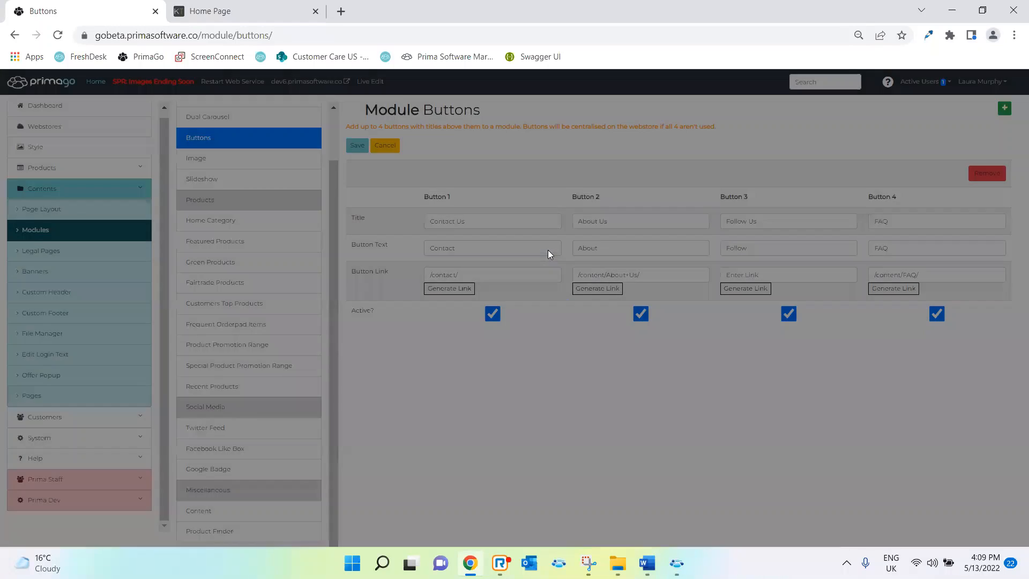
- Follow the Contact button on the webstore home page to check its linked page, and return to PrimaGo
left_click(208, 11)
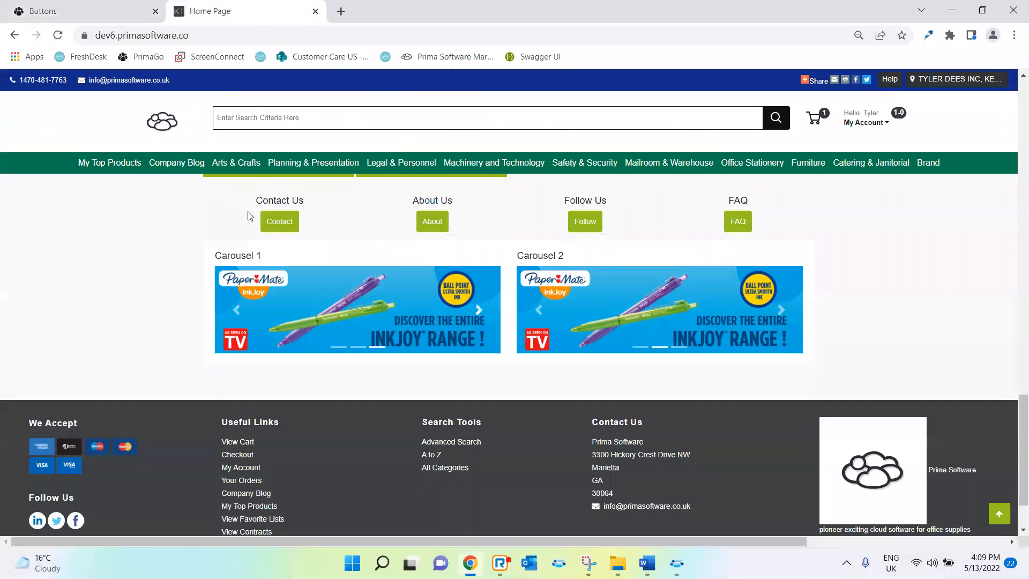
left_click(268, 218)
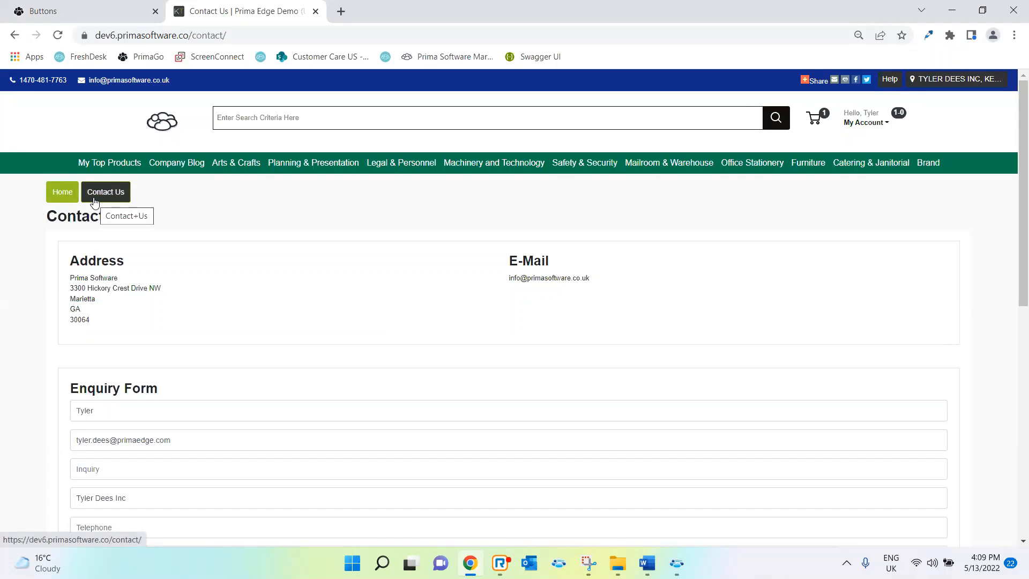
left_click(112, 12)
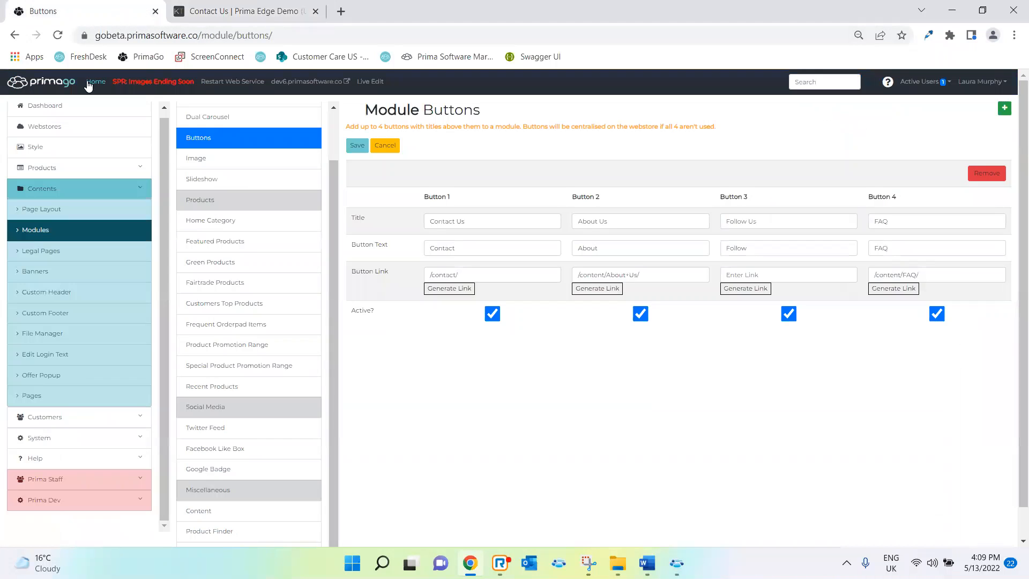
- Open the webstore's Action Buttons style settings and inspect the hover background colour options without changing them
left_click(47, 152)
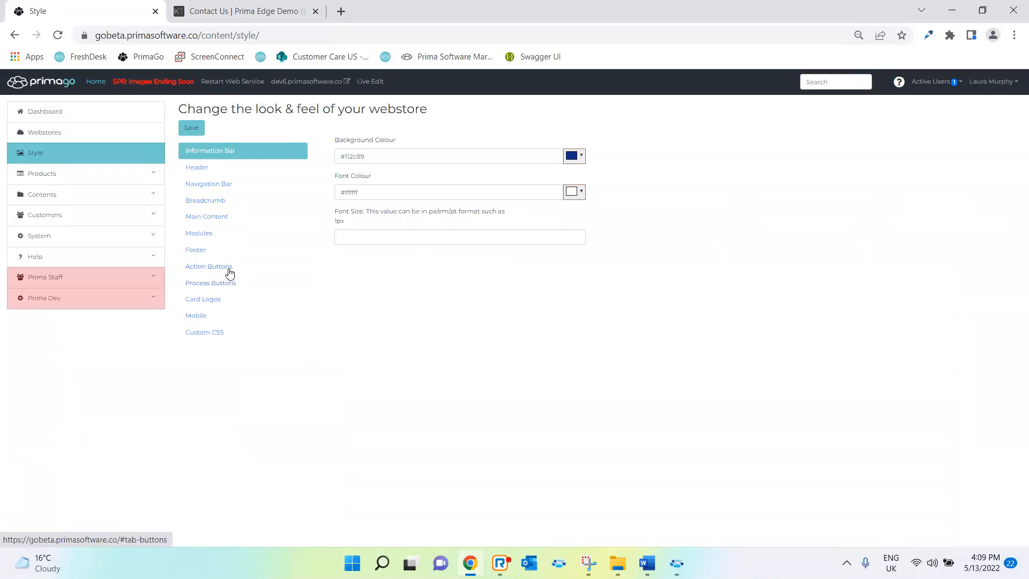
left_click(230, 274)
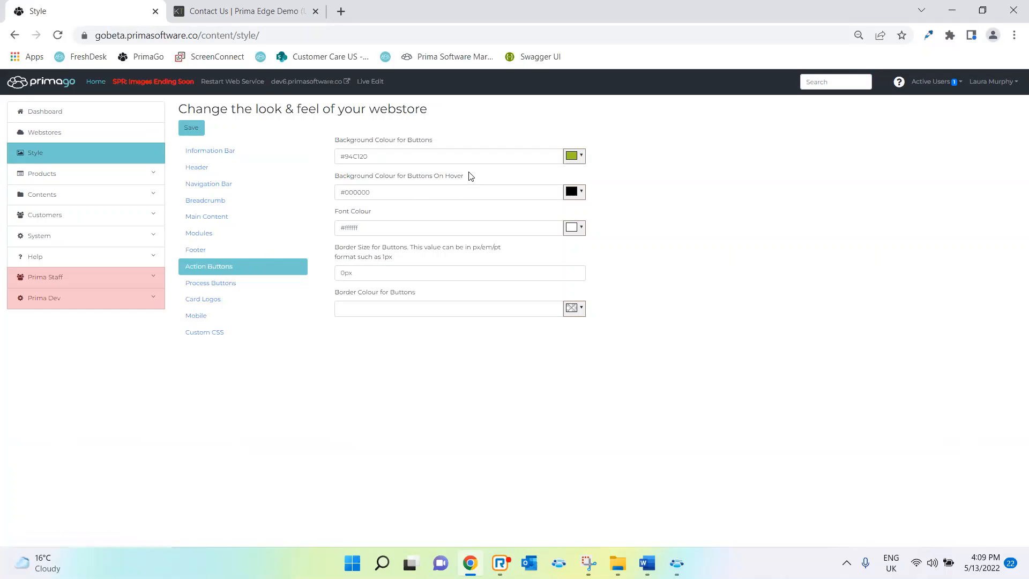
left_click_drag(463, 176, 332, 177)
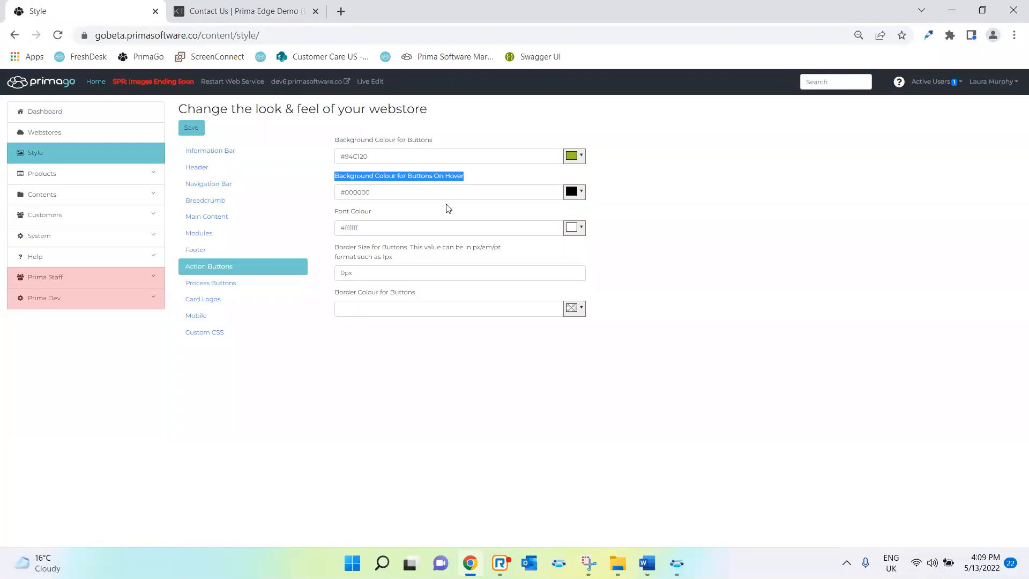
left_click(573, 195)
left_click(663, 176)
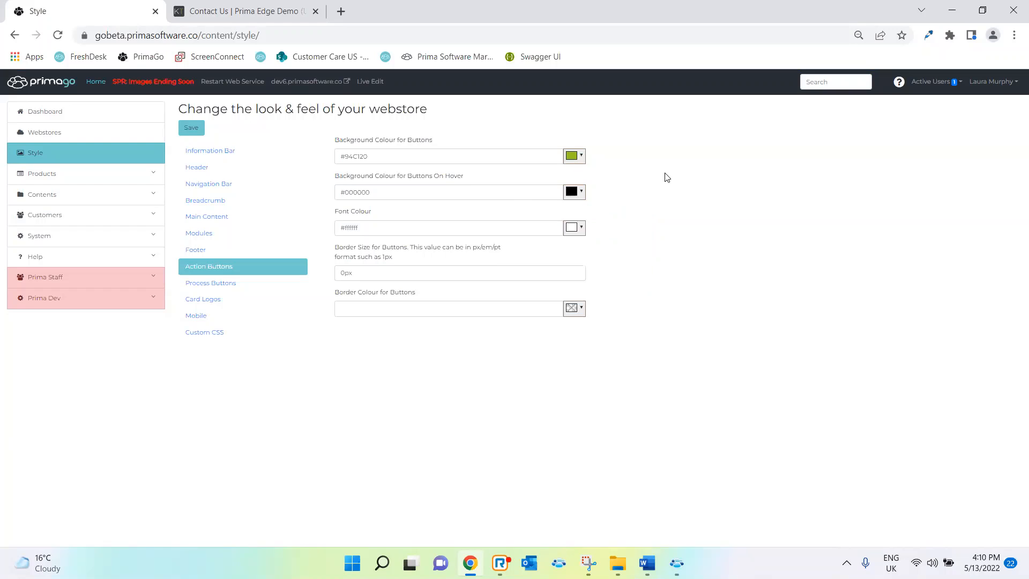
- Return to the webstore home page and examine its button module and full-width banners
left_click(234, 12)
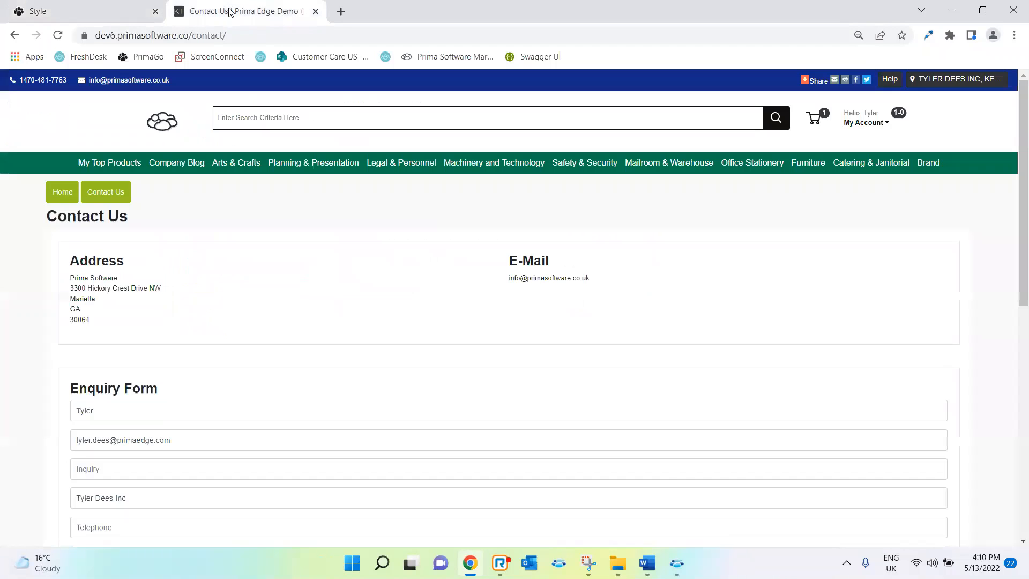
left_click(163, 122)
scroll(163, 452, "down", 10)
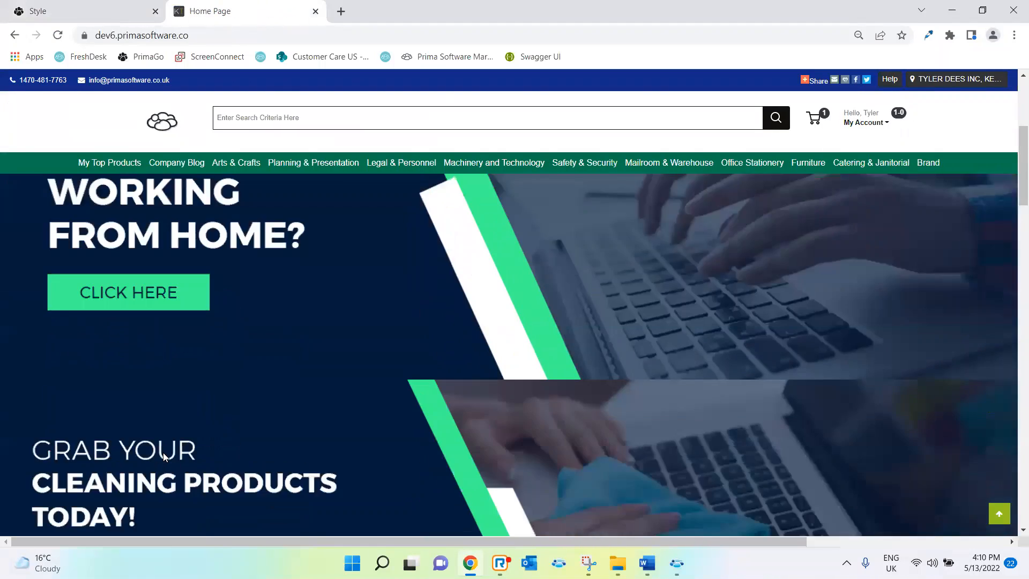
scroll(165, 457, "down", 2)
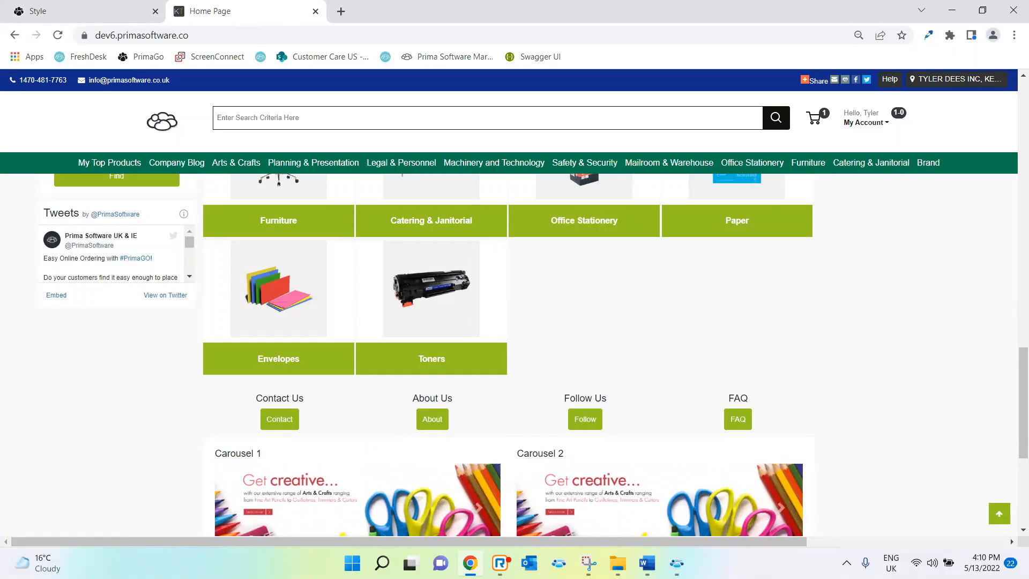
scroll(938, 321, "up", 10)
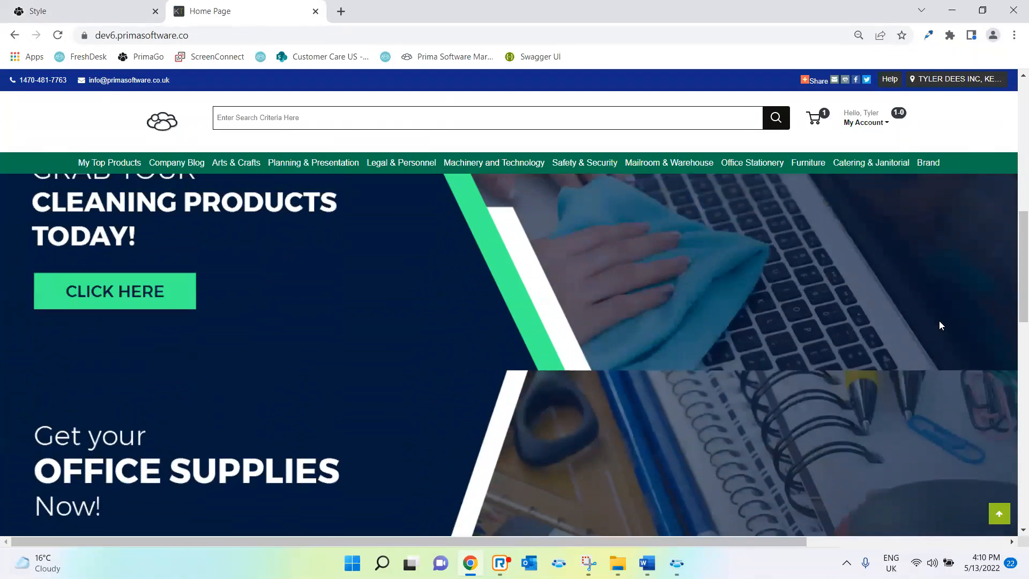
scroll(939, 325, "up", 2)
scroll(561, 441, "down", 8)
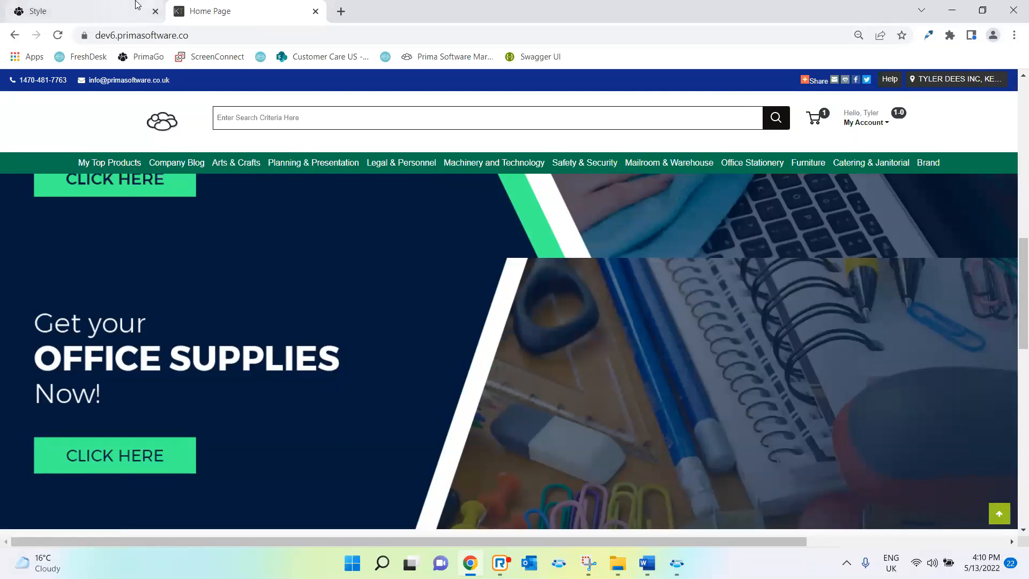
- Open the Banners settings under Contents and review the desktop banners set up for the webstore
left_click(94, 8)
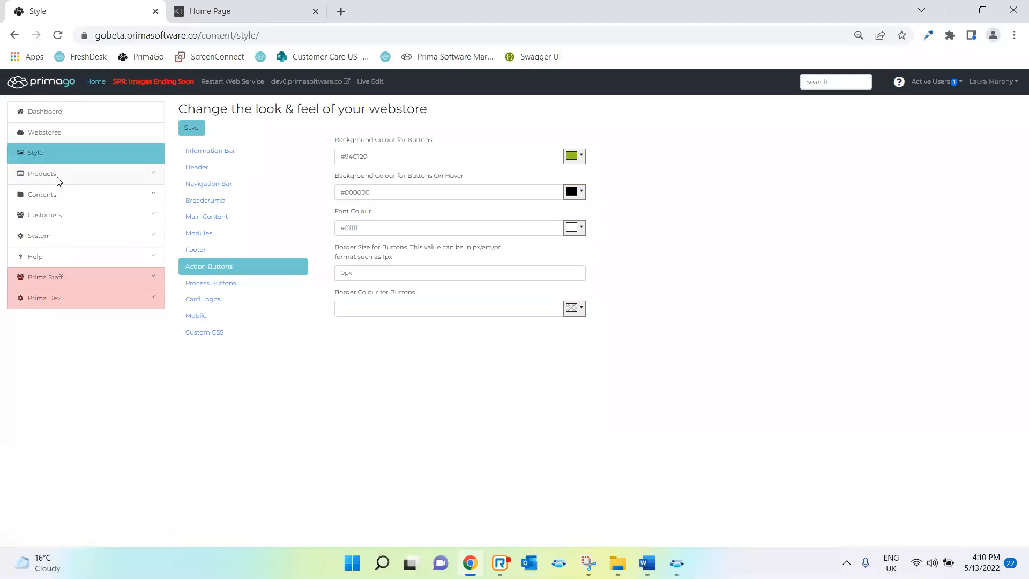
left_click(63, 195)
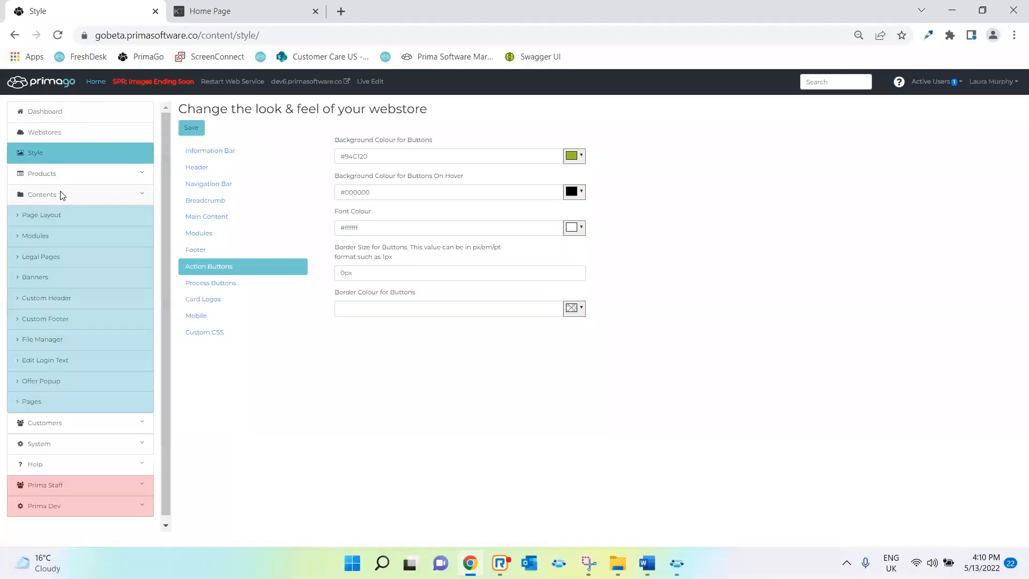
left_click(44, 278)
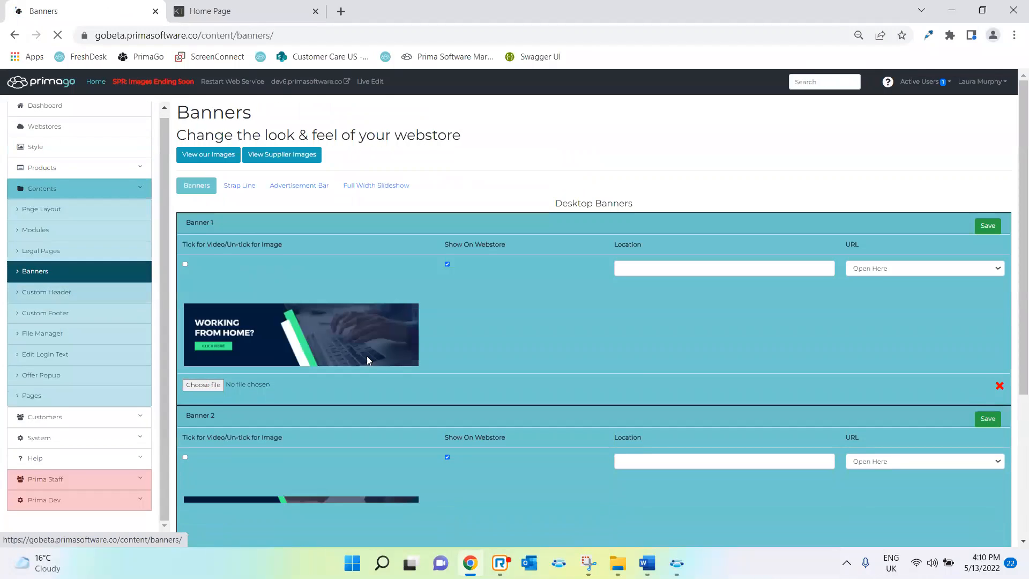
scroll(368, 357, "down", 5)
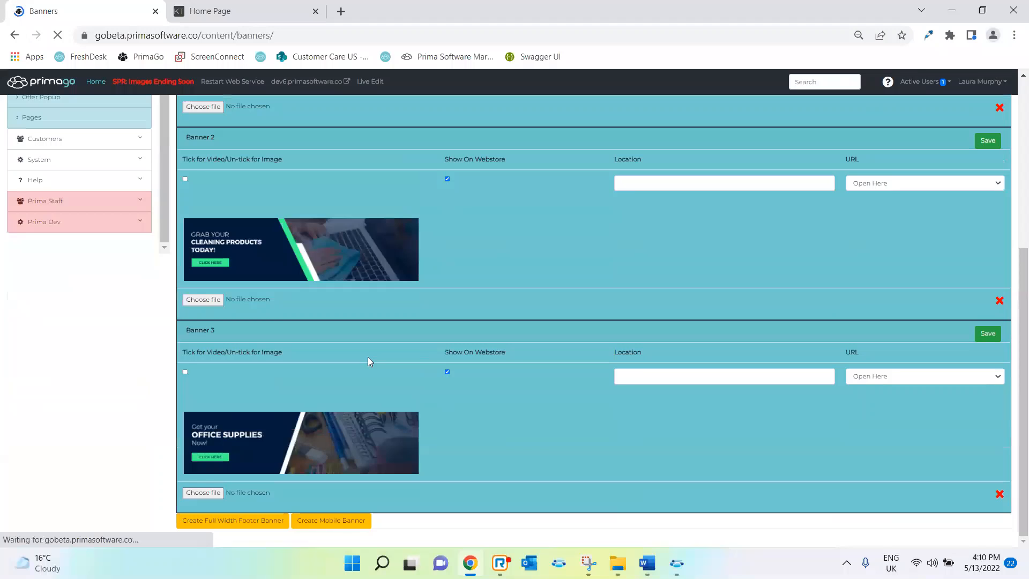
scroll(368, 357, "up", 5)
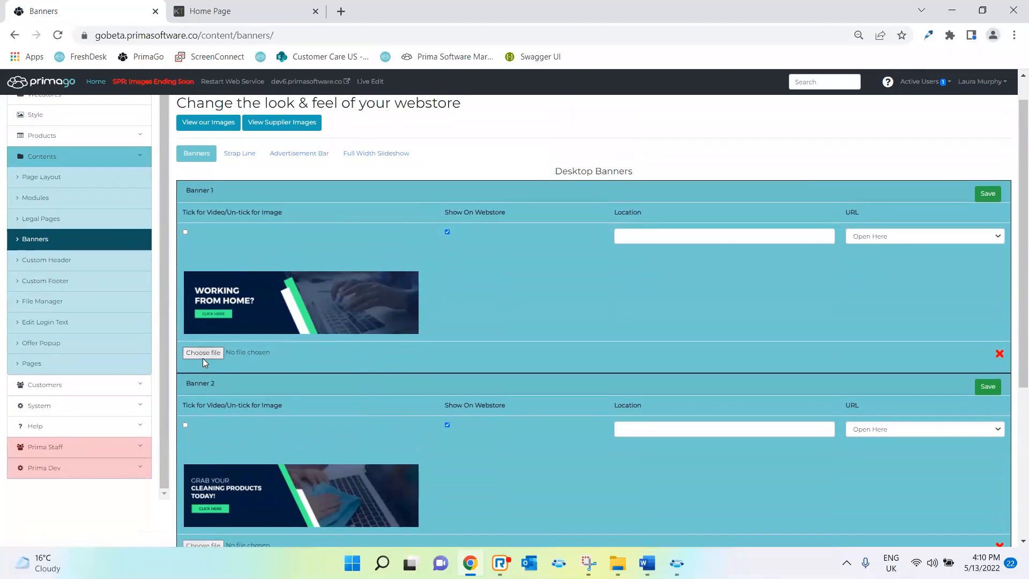
- Browse the Full Width Banners directory of the provided images, view the banner types, and close the image manager without submitting
left_click(217, 127)
left_click(484, 154)
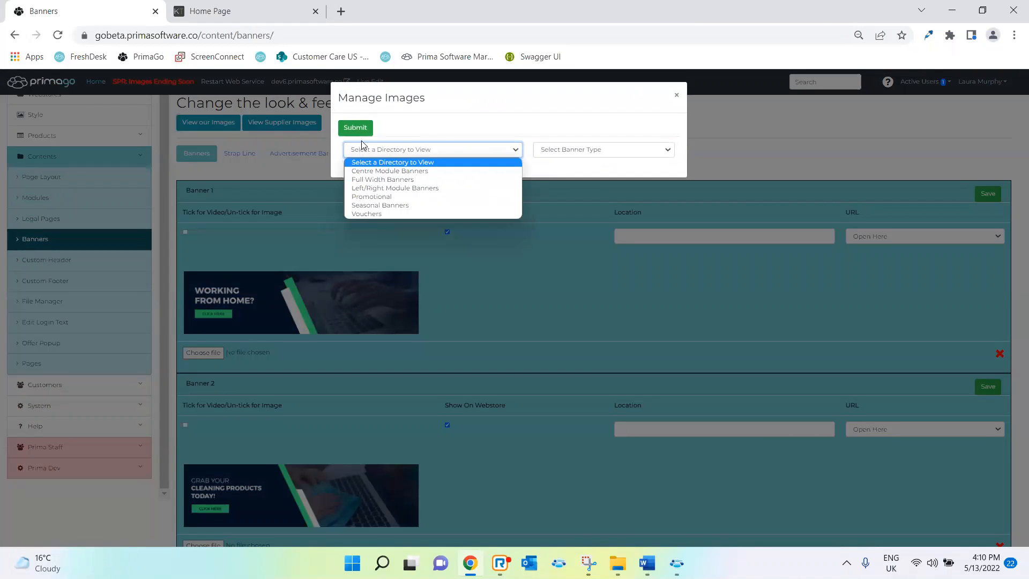
left_click(399, 180)
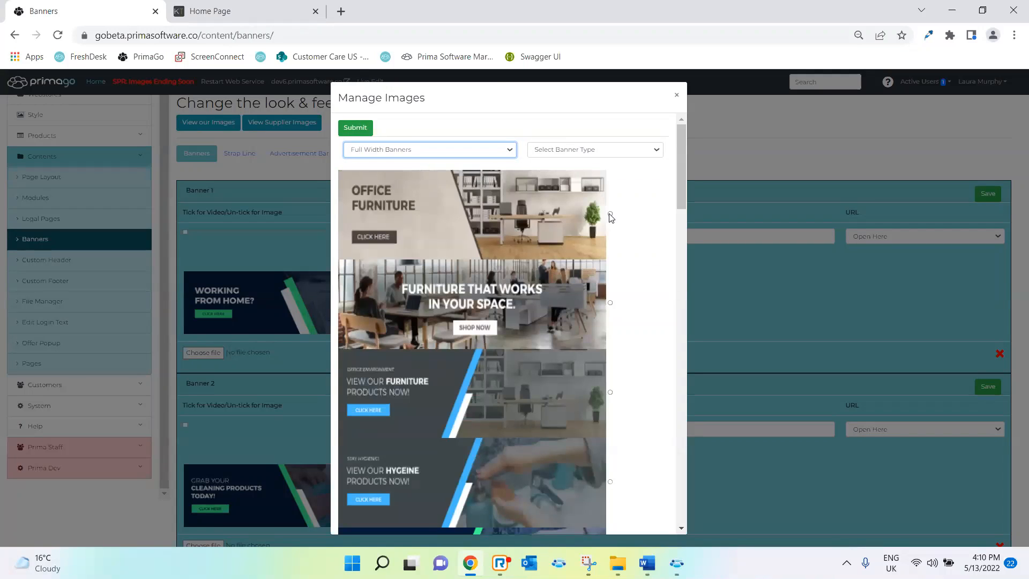
scroll(614, 300, "down", 10)
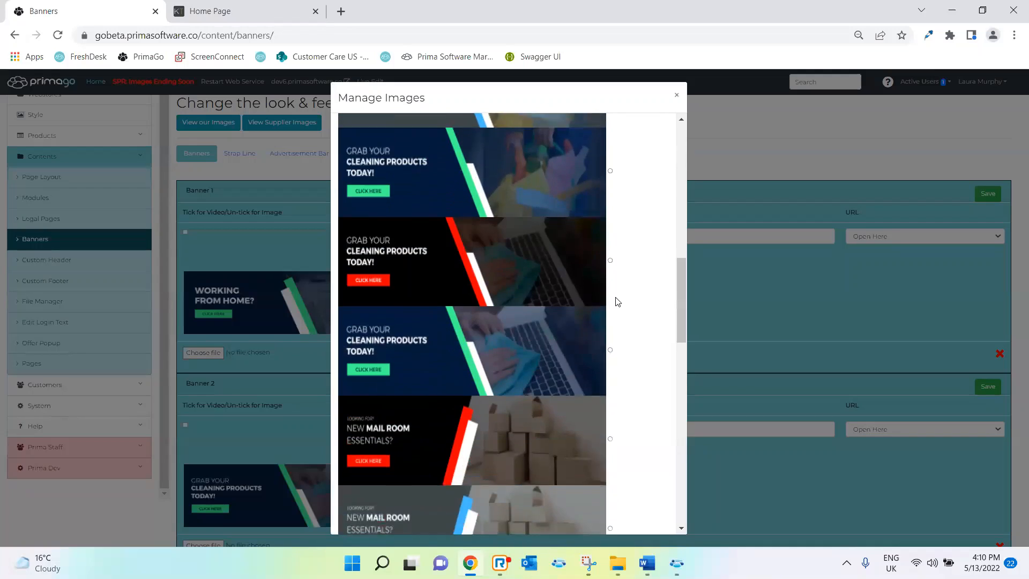
scroll(616, 302, "down", 1)
scroll(611, 303, "up", 12)
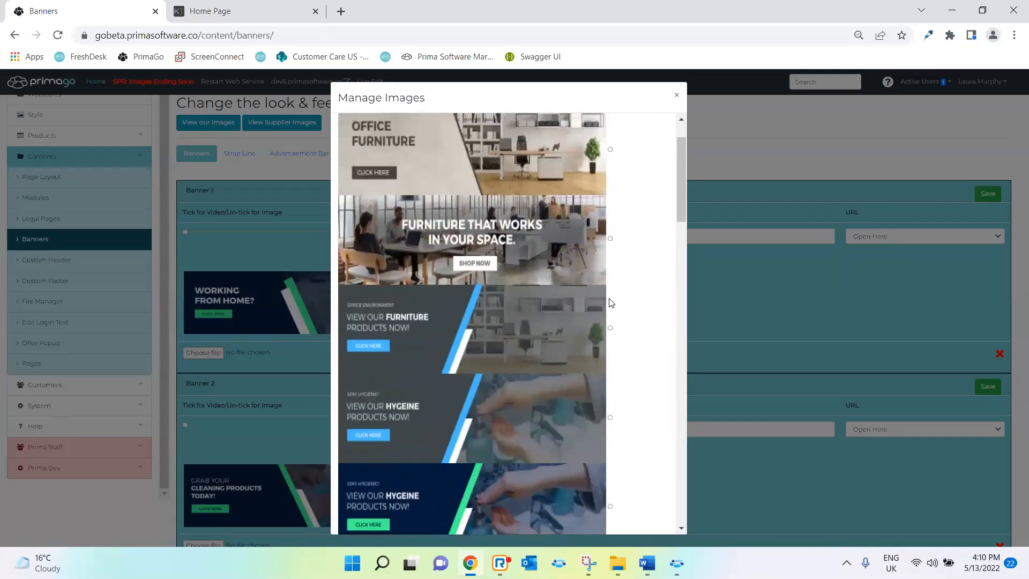
scroll(616, 245, "down", 1)
scroll(616, 245, "up", 1)
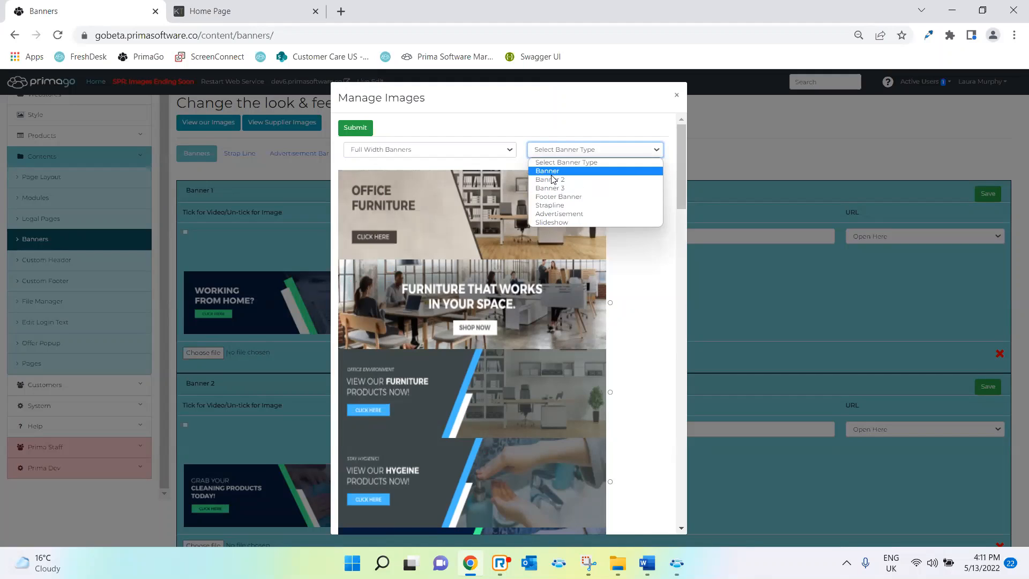
left_click(635, 107)
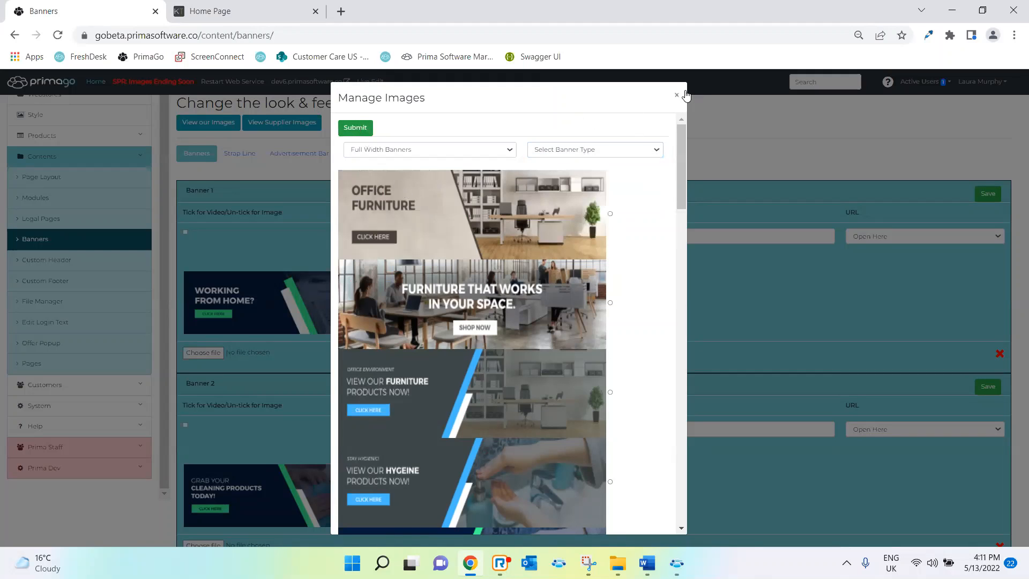
left_click(678, 95)
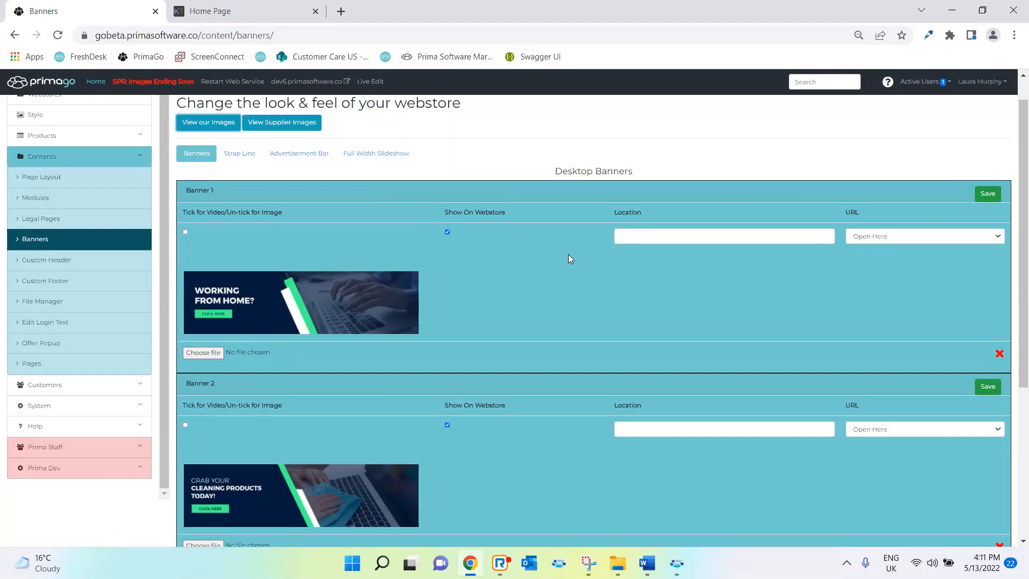
- Examine the slideshow, full-width banners and dual carousel on the webstore home page from the header down to the footer
left_click(220, 9)
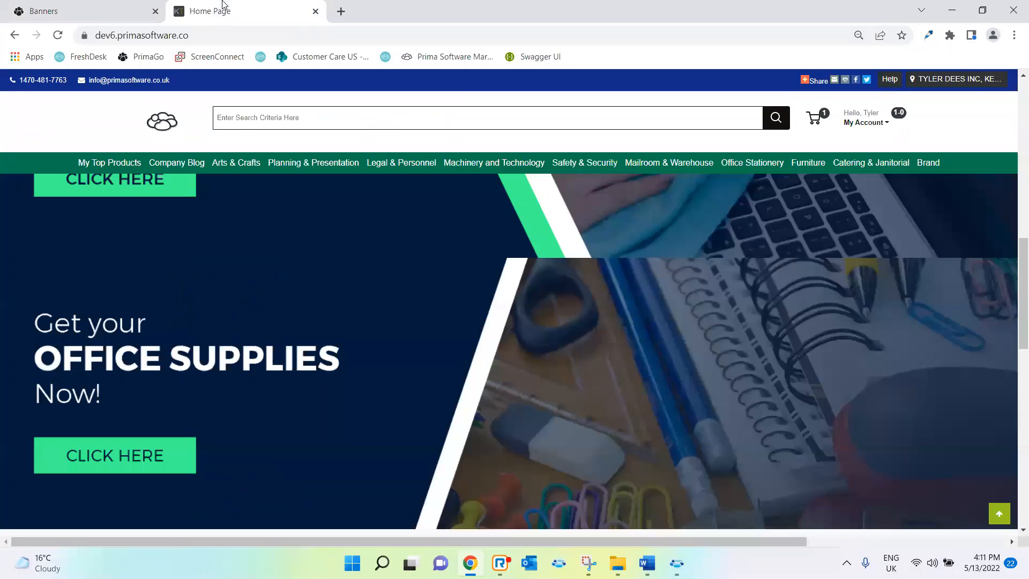
scroll(354, 255, "up", 15)
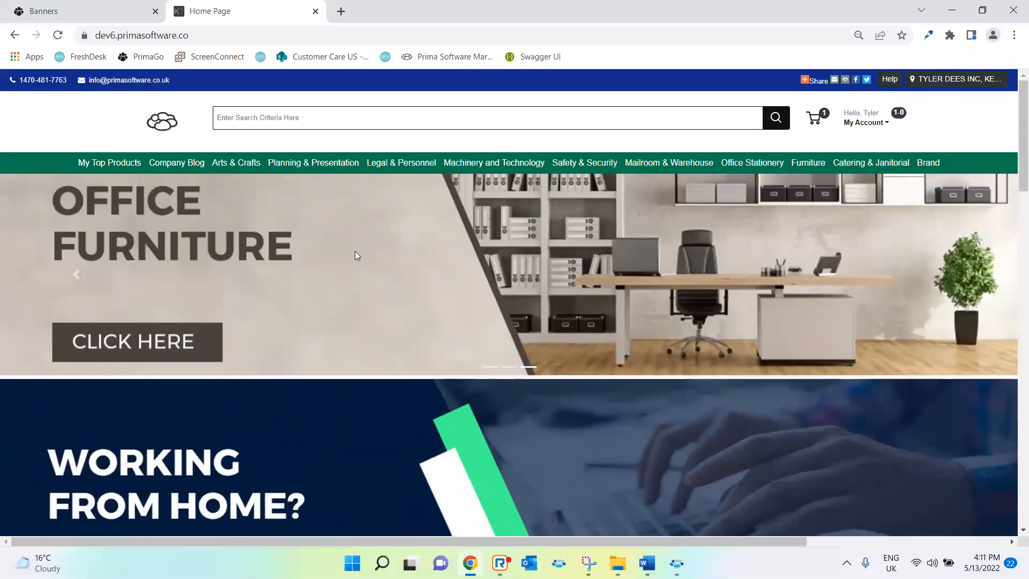
scroll(355, 256, "down", 10)
scroll(355, 253, "down", 6)
scroll(355, 253, "up", 3)
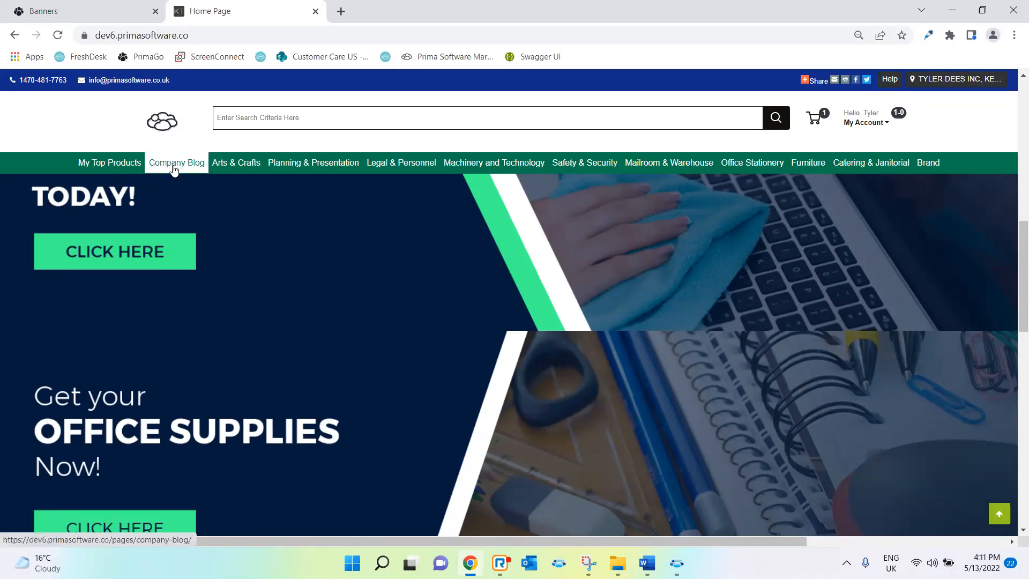
scroll(240, 417, "down", 15)
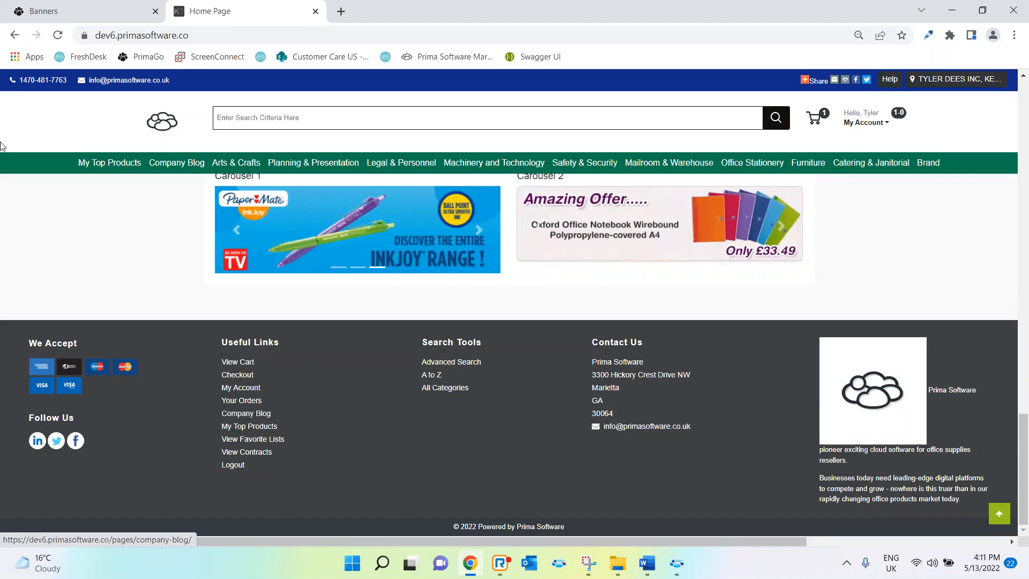
- Open the Pages settings under Contents in the admin site and create a Blog page with the URL name Welcome
left_click(51, 11)
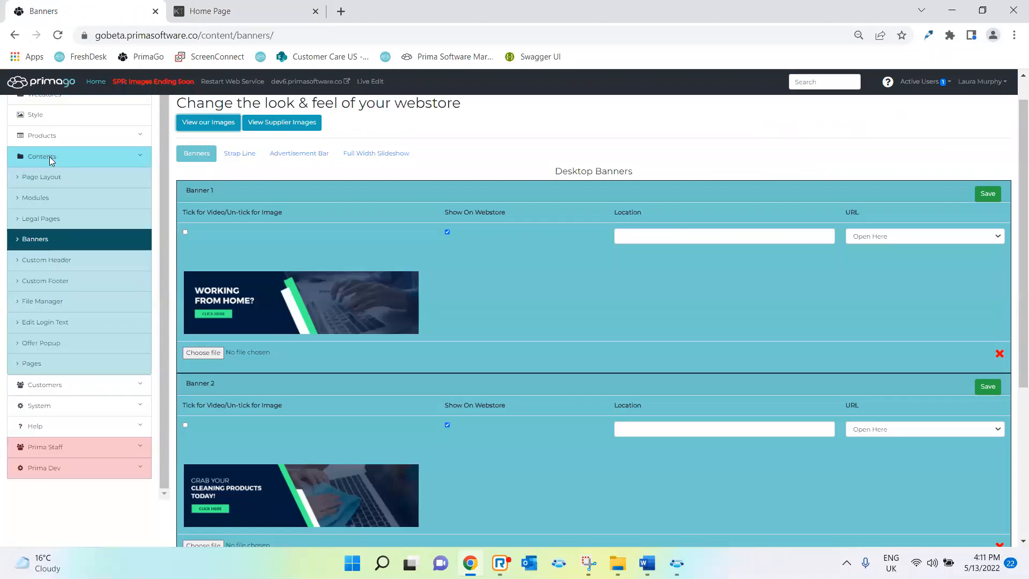
left_click(24, 364)
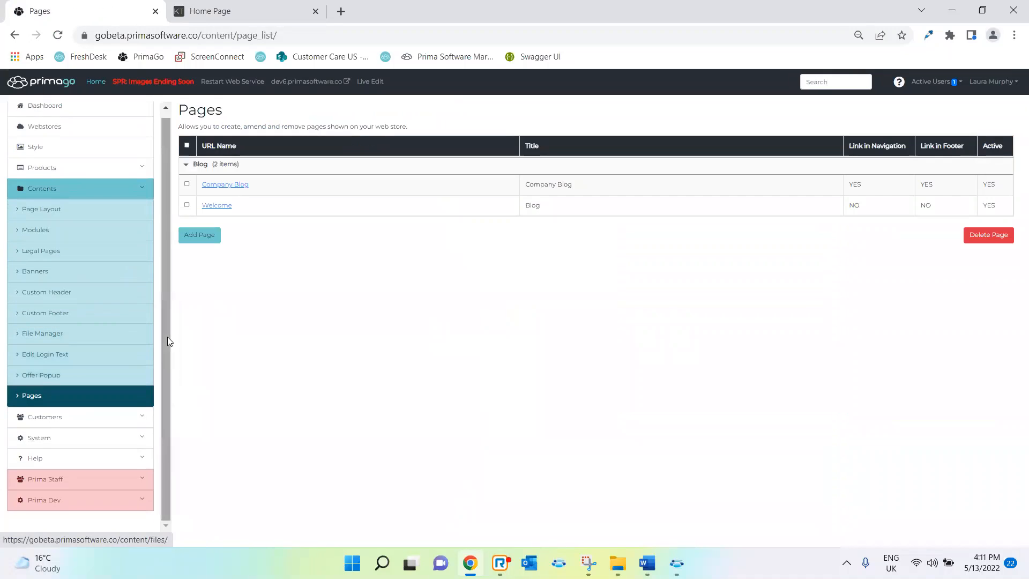
left_click(214, 237)
left_click(446, 126)
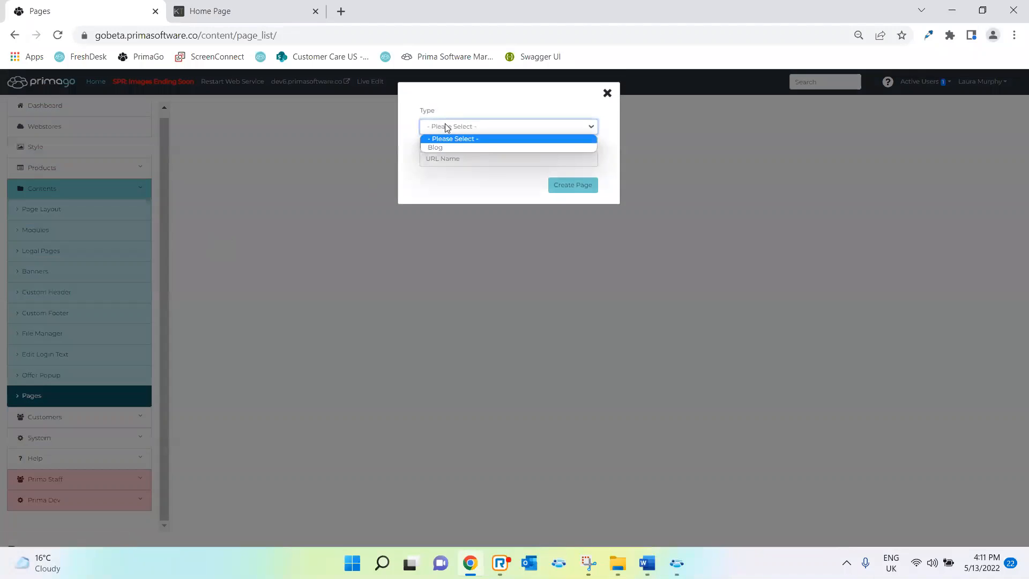
left_click(439, 148)
left_click(446, 158)
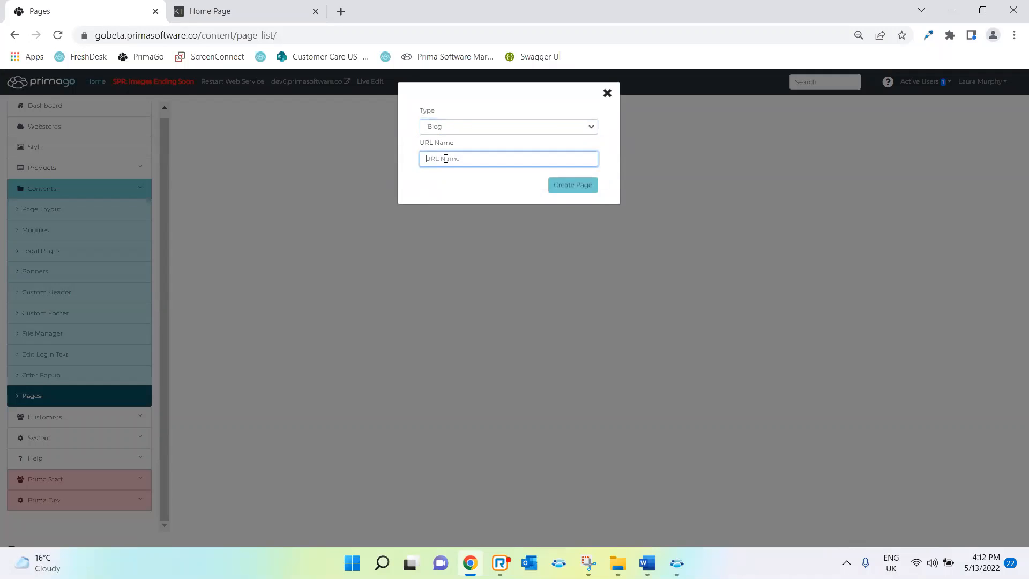
type("Welcome")
left_click(555, 187)
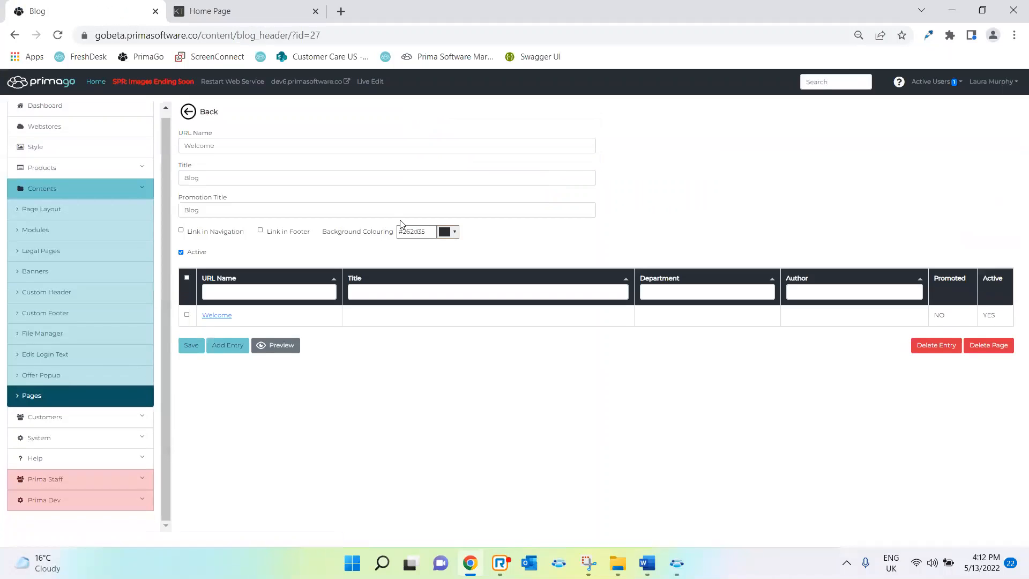
- Review the Welcome blog page's title and promotion title fields and create a blog entry with the URL name hello
left_click(211, 177)
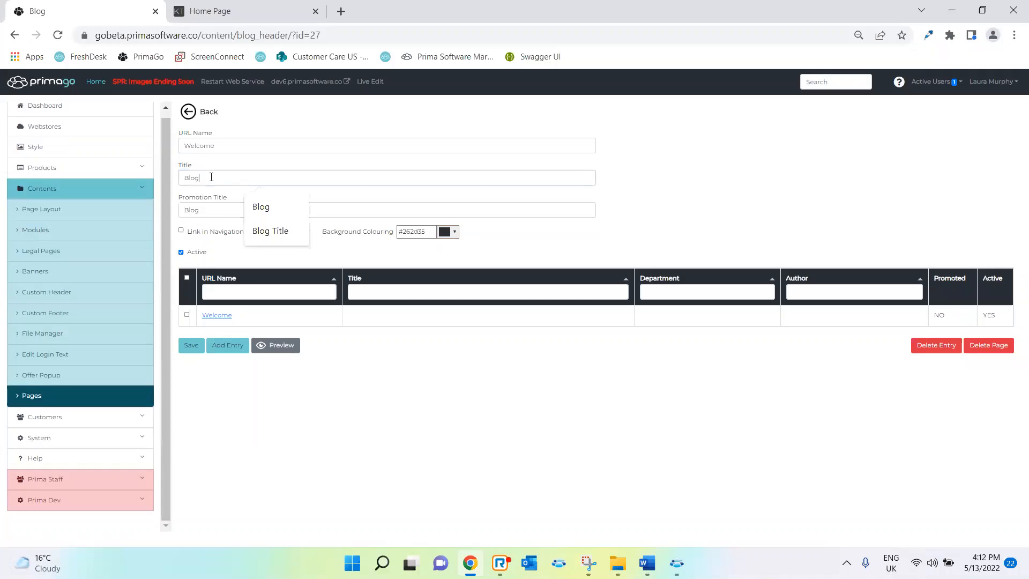
left_click(206, 216)
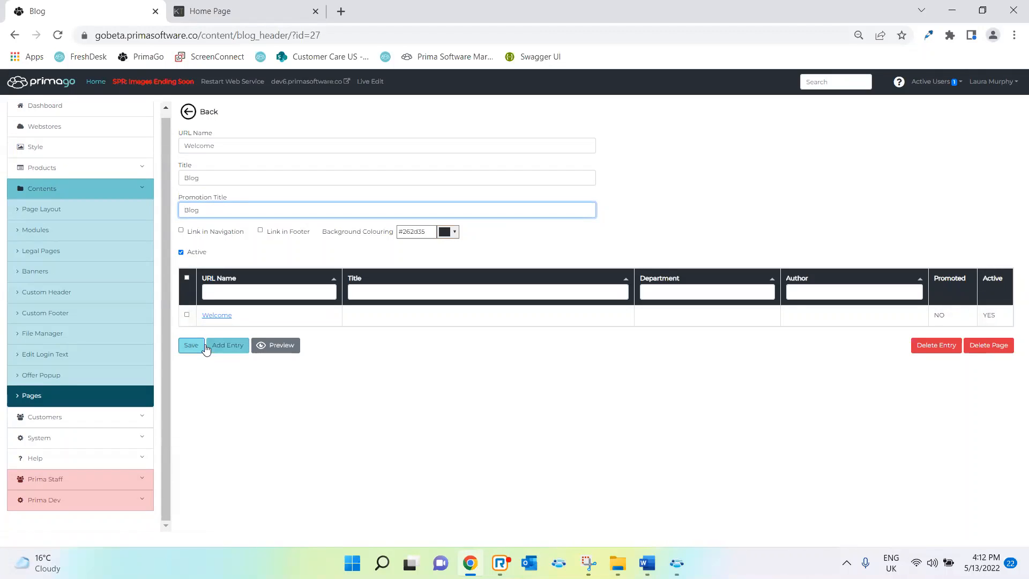
left_click(224, 345)
left_click(464, 128)
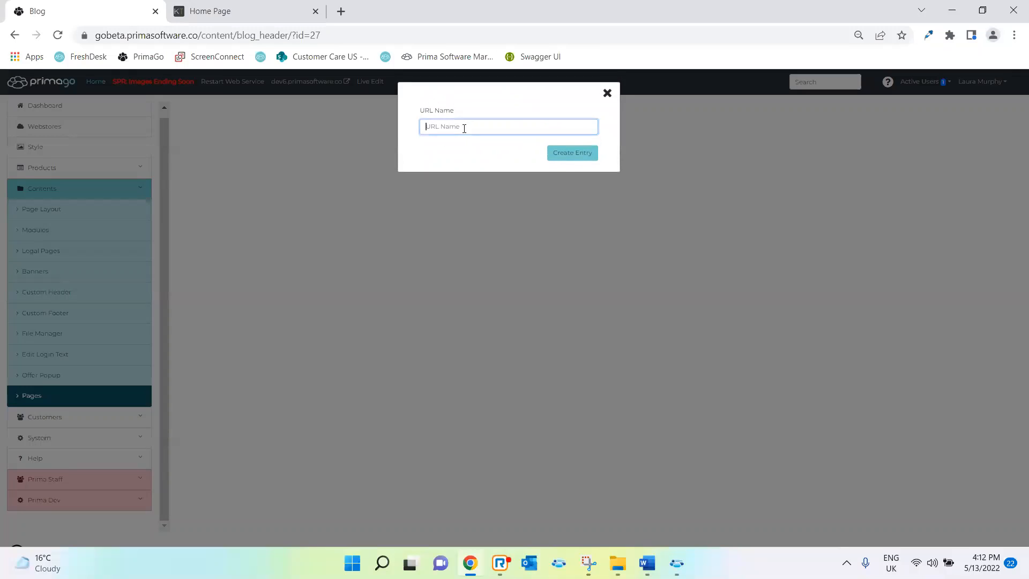
type("hello")
left_click(582, 159)
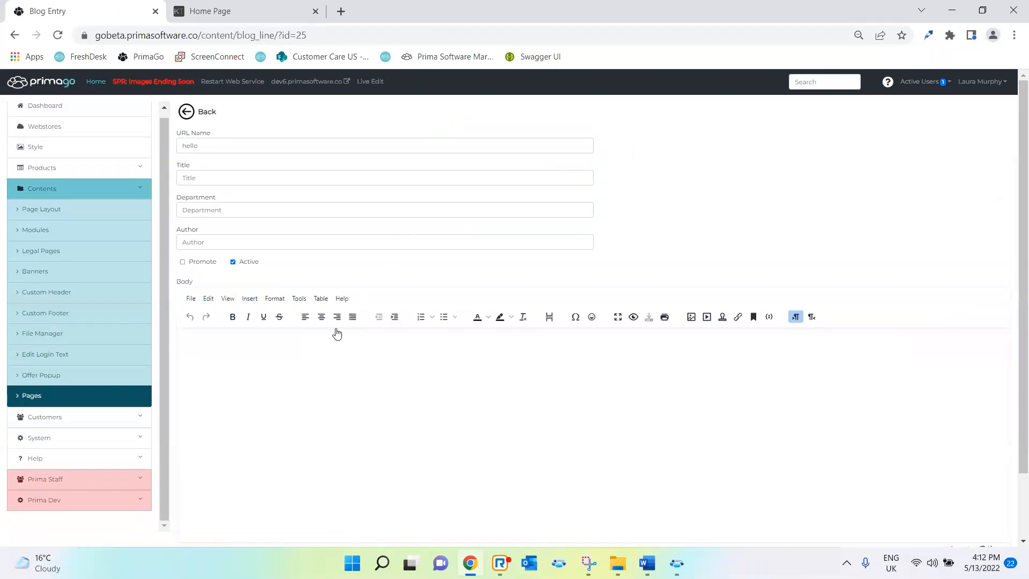
- Review the hello entry's department, author and body fields, save the entry without filling them in, and return to the Pages list
left_click(278, 381)
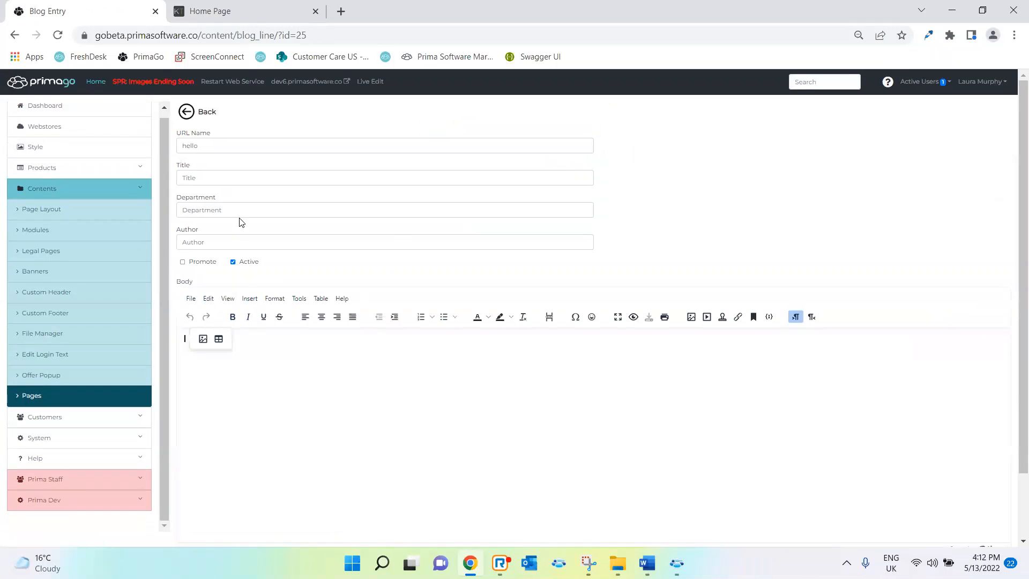
left_click(197, 207)
left_click(196, 242)
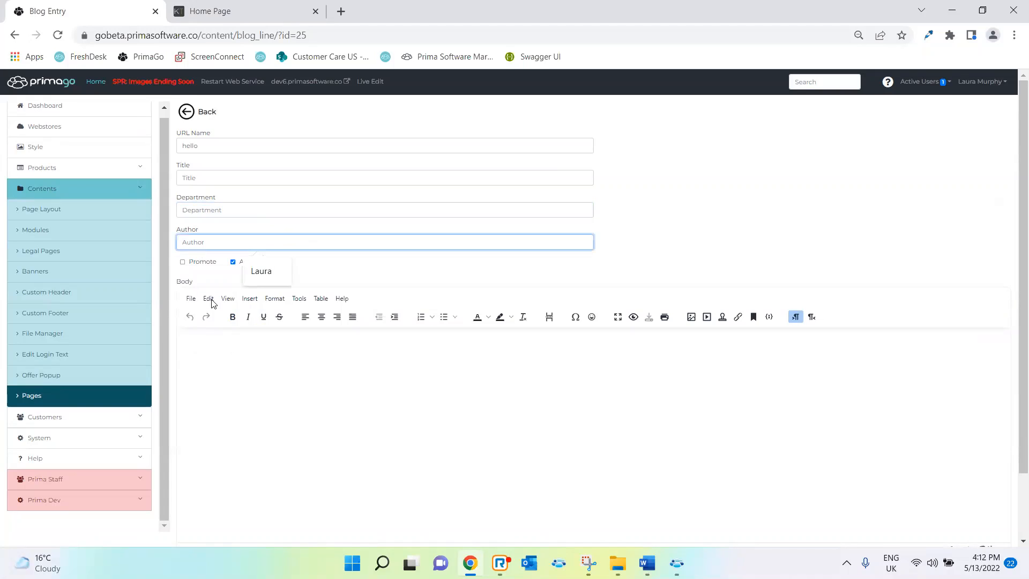
left_click(231, 400)
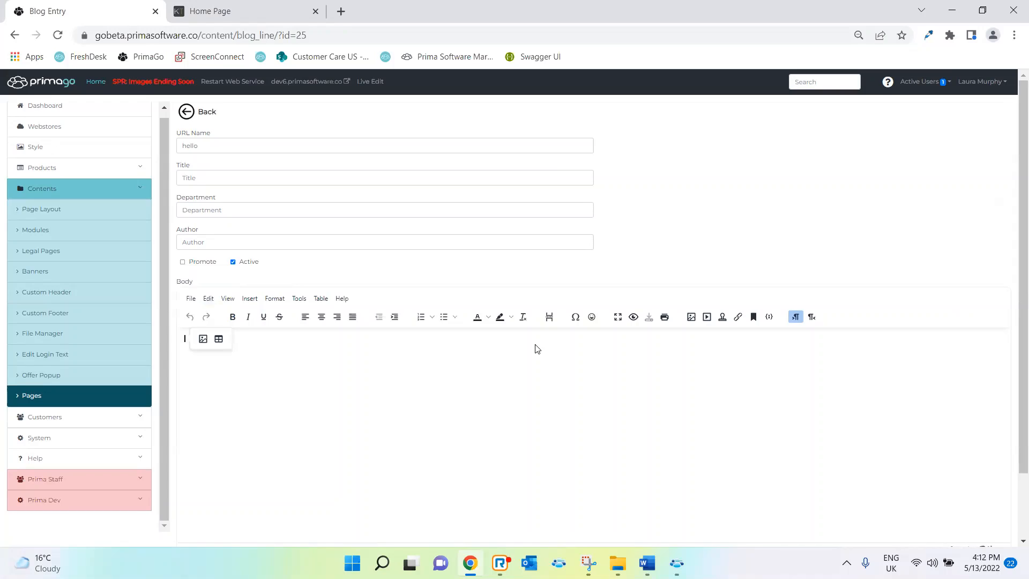
scroll(536, 347, "down", 3)
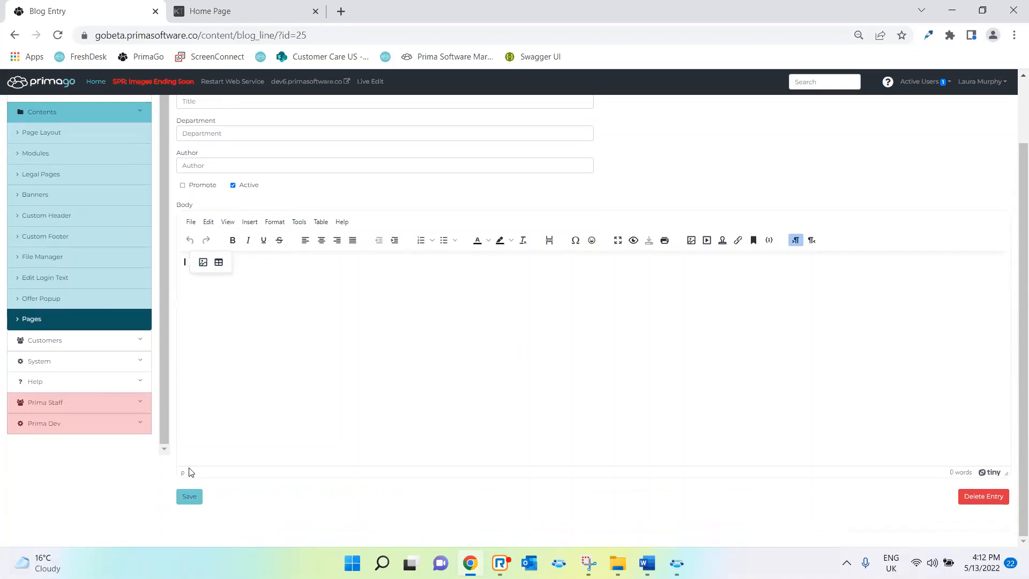
left_click(183, 500)
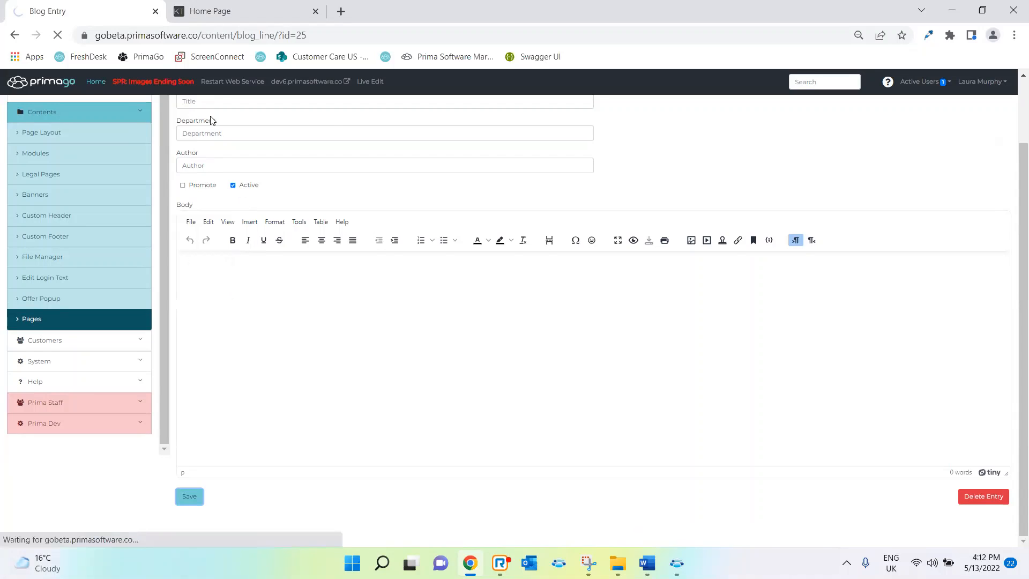
left_click(187, 114)
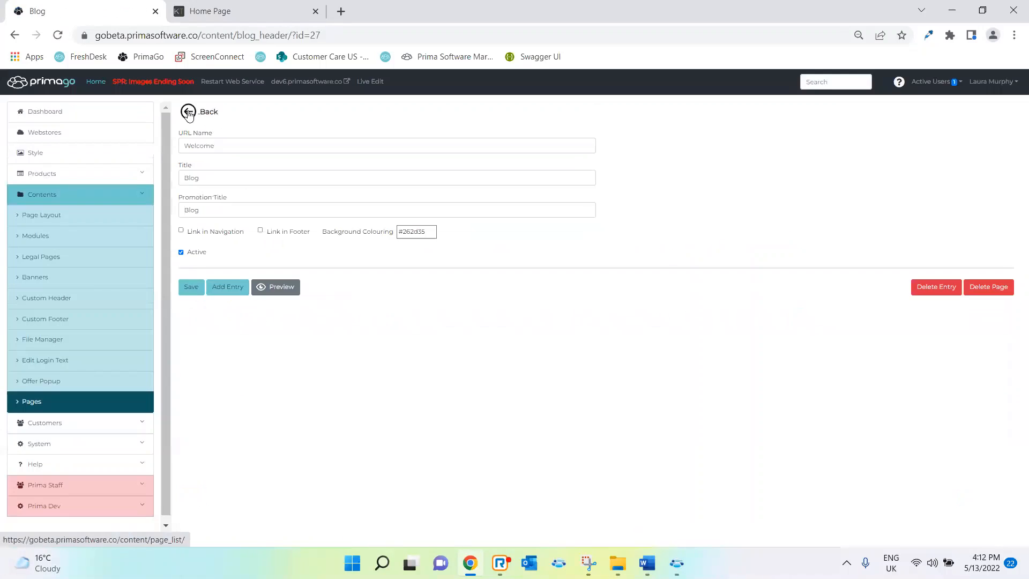
left_click(187, 114)
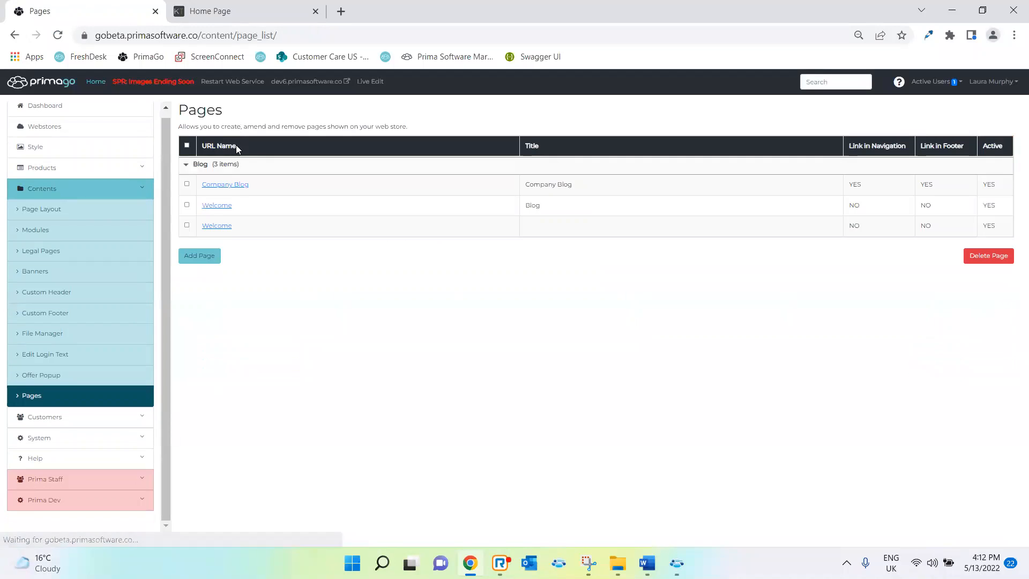
- Switch to the webstore, view the Company Blog page and open its Welcome post for full reading
left_click(204, 12)
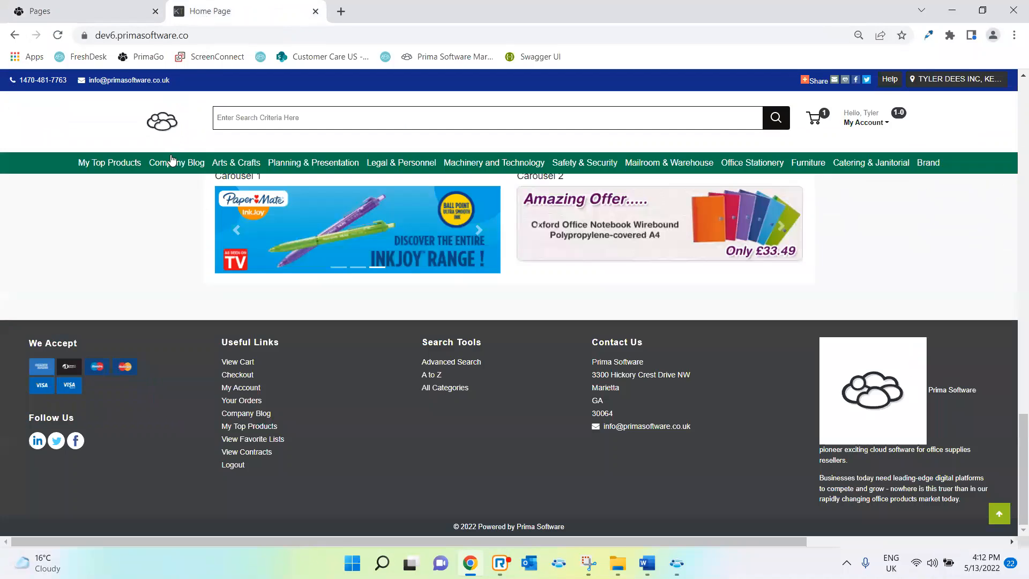
left_click(175, 162)
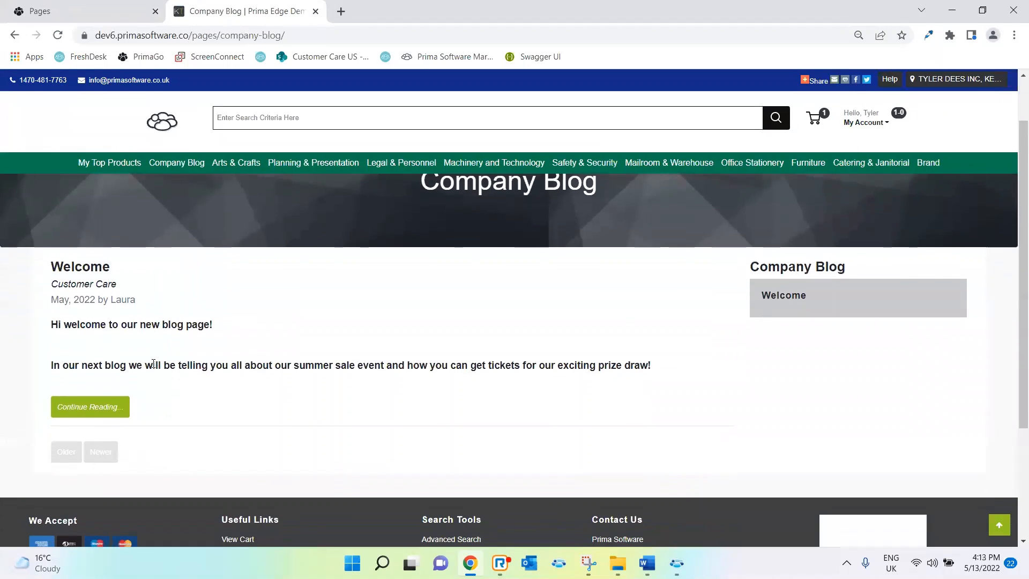
scroll(129, 386, "down", 1)
left_click(92, 406)
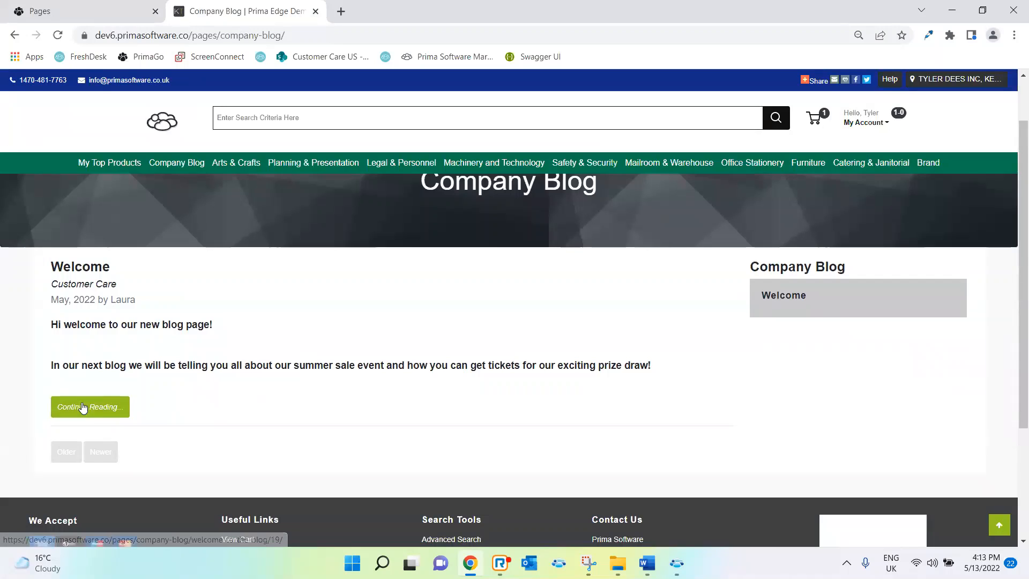